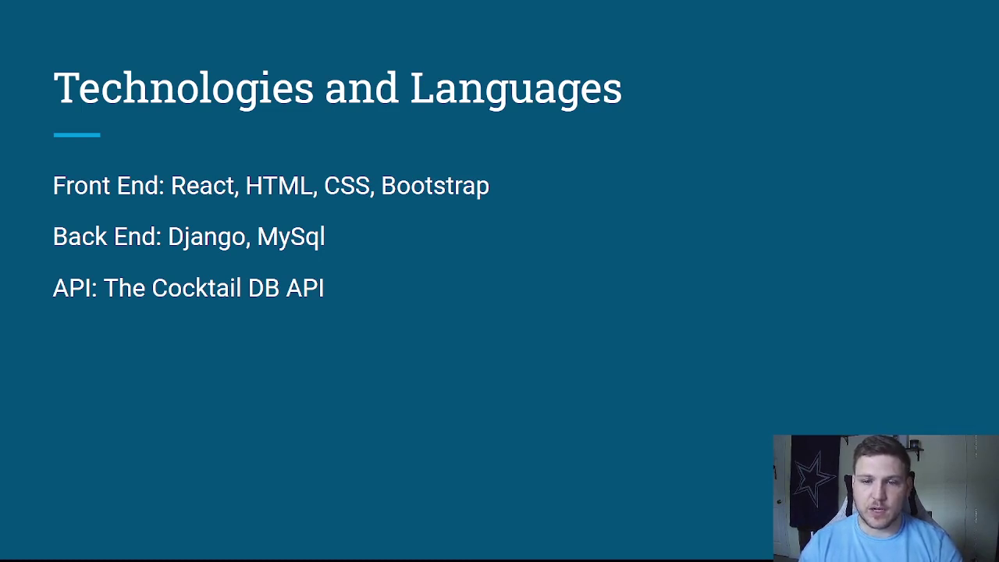
Step: Advance to the What I Envision slide, then exit the slideshow
{"action": "key", "text": "Right"}
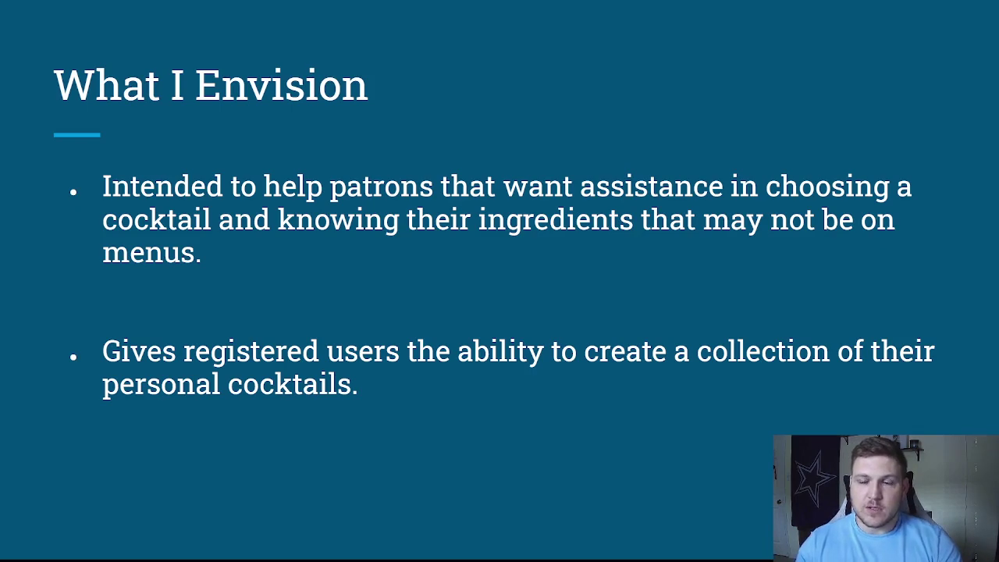
{"action": "key", "text": "Escape"}
Step: Switch to The Cocktail Lounge and point out the Registration form fields
{"action": "left_click", "coordinate": [40, 10]}
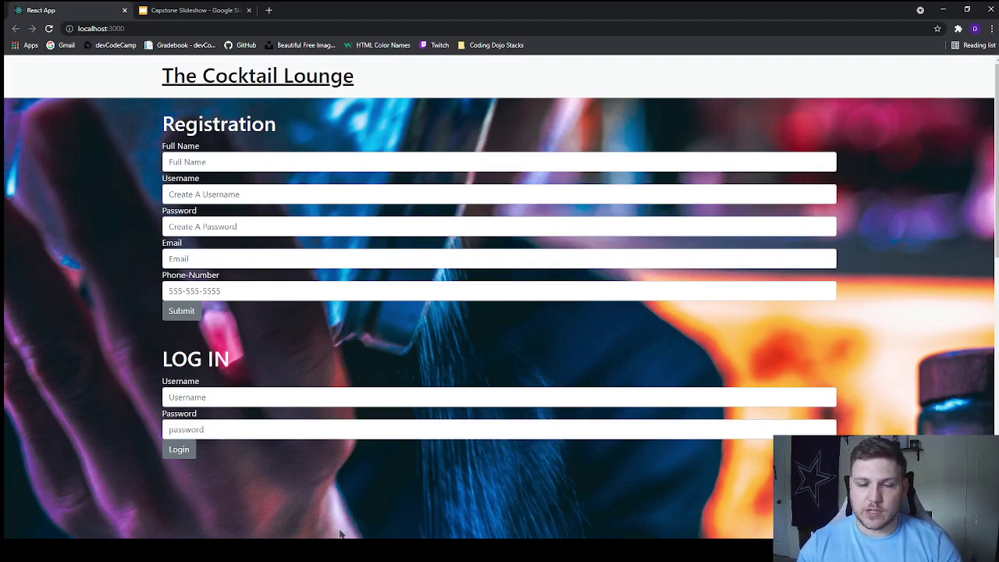
{"action": "left_click", "coordinate": [197, 160]}
{"action": "left_click", "coordinate": [268, 190]}
{"action": "left_click", "coordinate": [319, 233]}
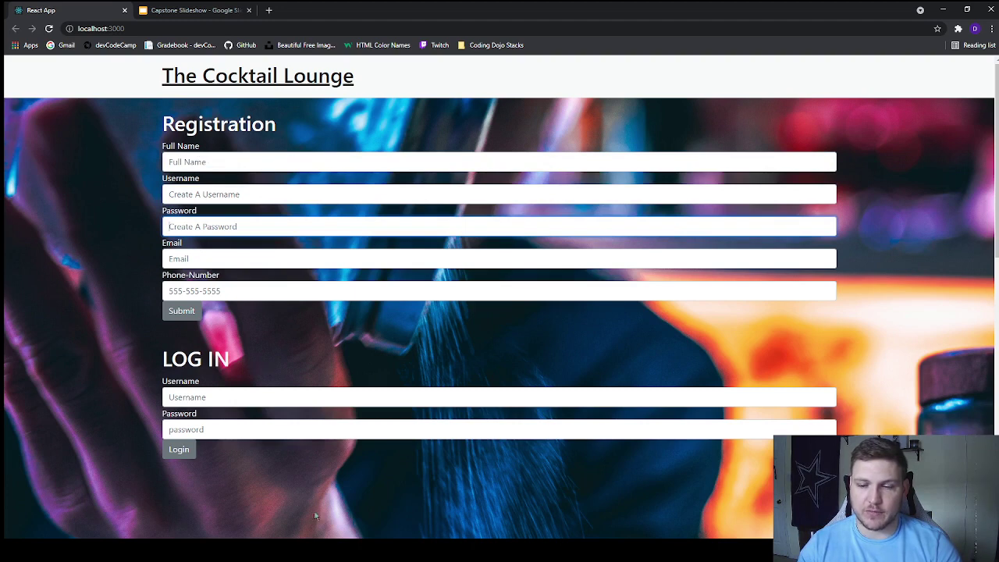
{"action": "left_click", "coordinate": [191, 163]}
{"action": "left_click", "coordinate": [86, 146]}
Step: Enter the new user's full name in the Registration form
{"action": "left_click", "coordinate": [202, 162]}
{"action": "type", "text": "Johnm"}
{"action": "key", "text": "BackSpace"}
{"action": "type", "text": "Smith"}
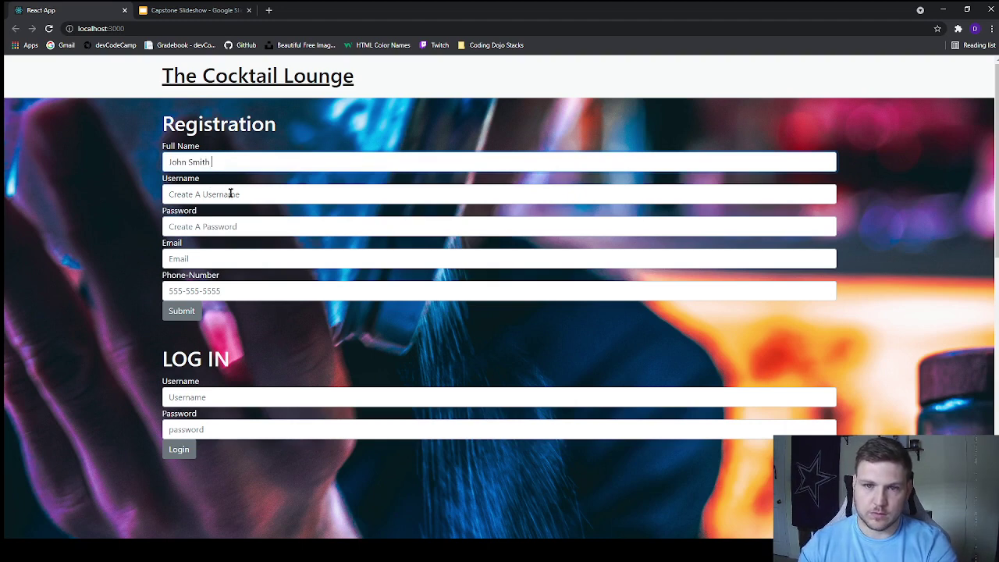
{"action": "type", "text": " Jr"}
Step: Fill in the new user's username and account password
{"action": "left_click", "coordinate": [226, 193]}
{"action": "type", "text": "JSmith"}
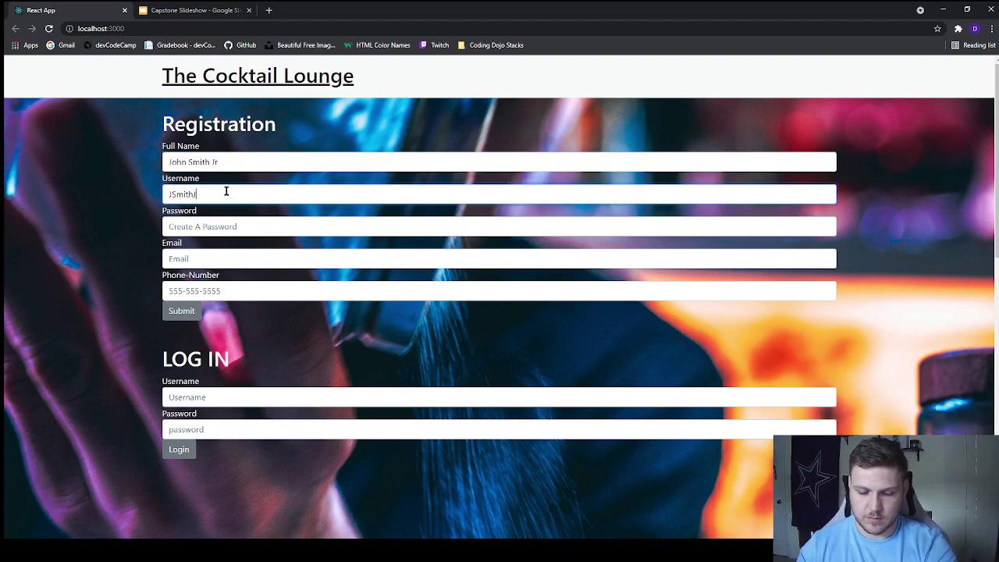
{"action": "type", "text": "Jr"}
{"action": "left_click", "coordinate": [234, 225]}
{"action": "type", "text": "123"}
{"action": "key", "text": "BackSpace"}
{"action": "key", "text": "BackSpace"}
{"action": "key", "text": "BackSpace"}
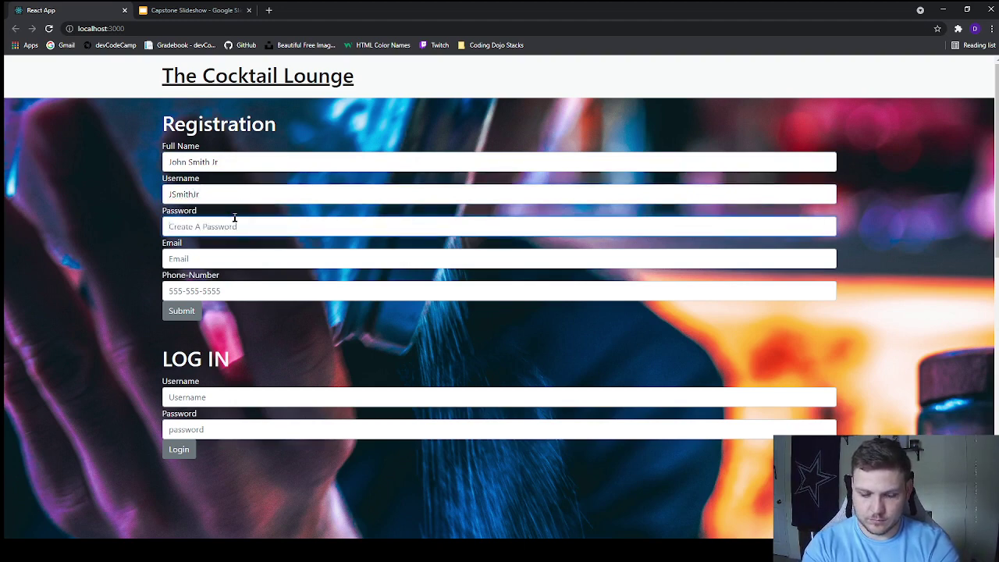
{"action": "type", "text": "12345678910"}
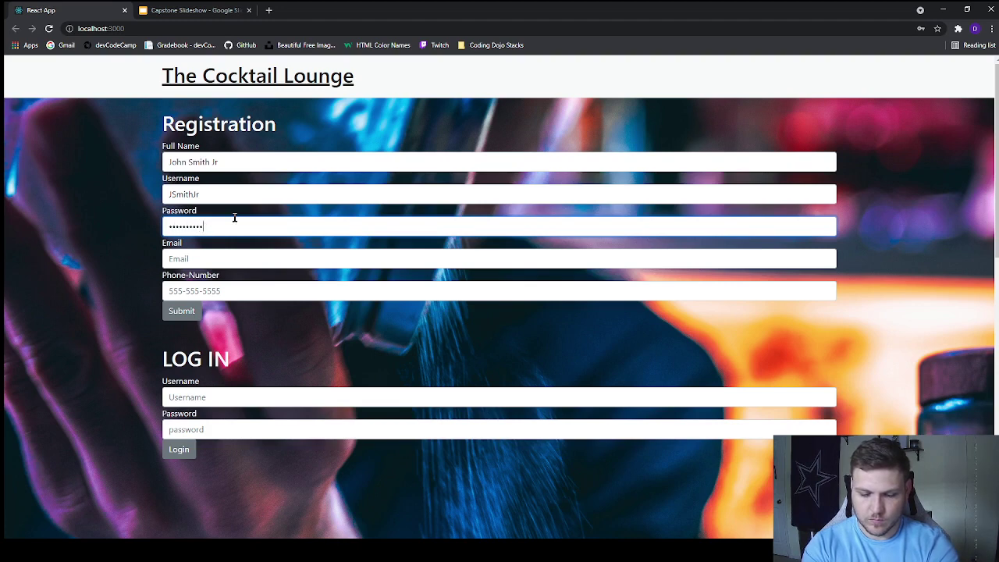
Step: Enter the user's Gmail e-mail address and the browser-suggested phone number
{"action": "left_click", "coordinate": [232, 263]}
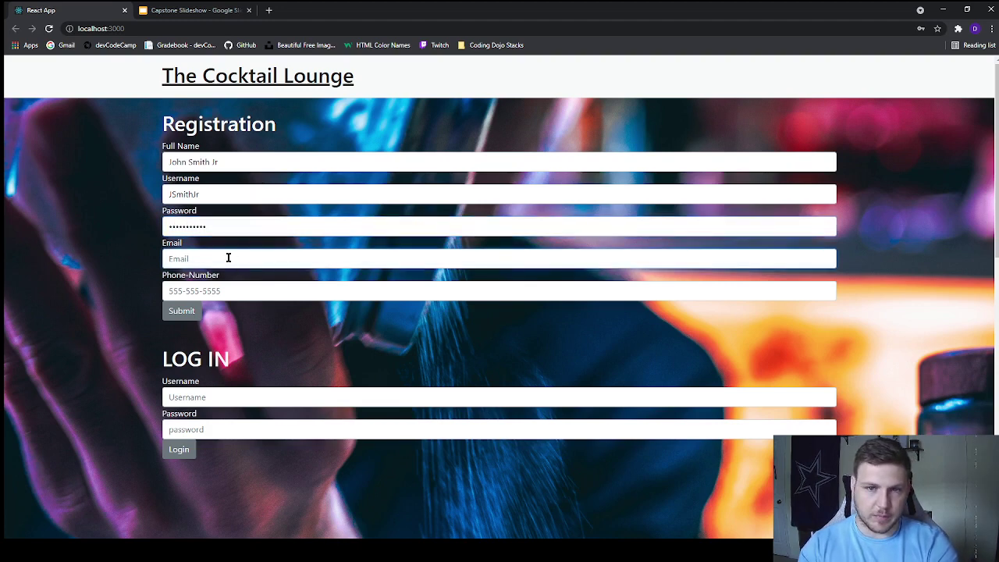
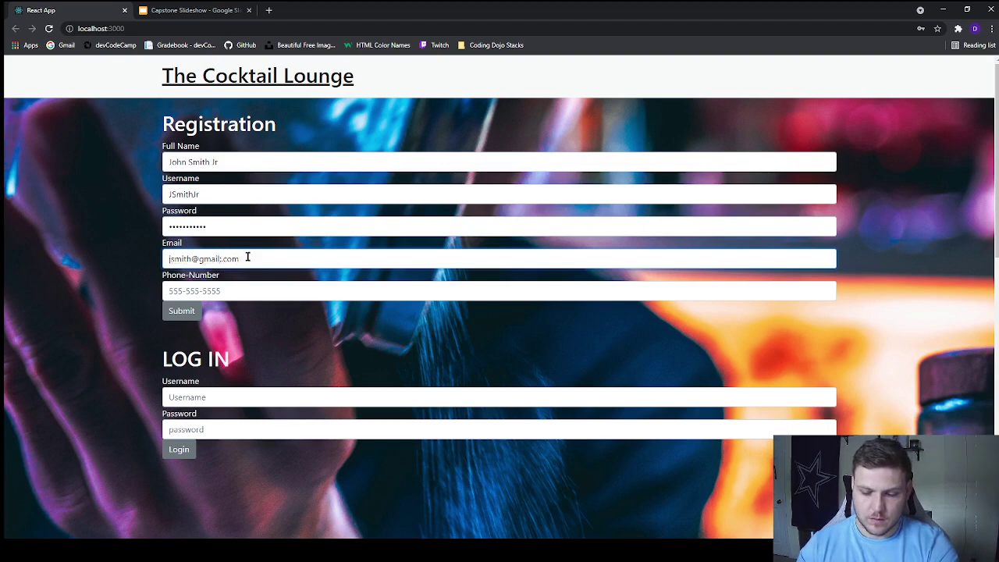
{"action": "left_click", "coordinate": [181, 299]}
{"action": "type", "text": "123"}
{"action": "left_click", "coordinate": [224, 334]}
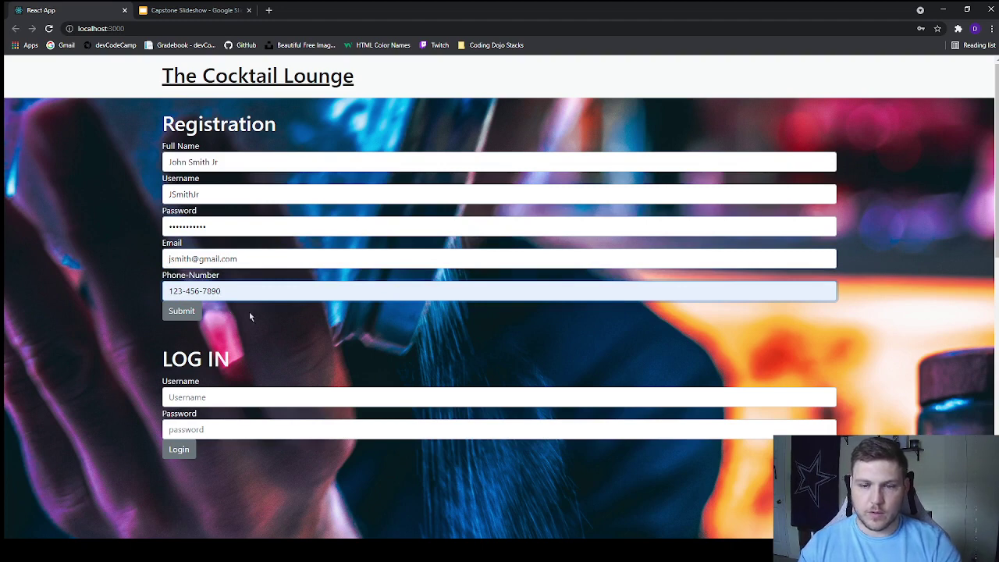
Step: Submit the registration and rerun the cocktails_user query to show the 13th row
{"action": "left_click", "coordinate": [193, 316]}
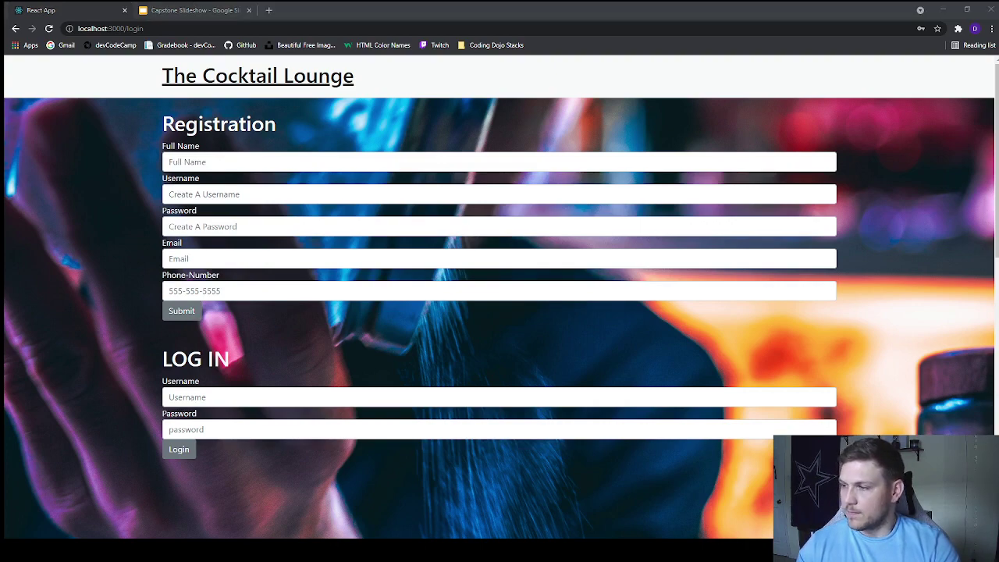
{"action": "key", "text": "alt+Tab"}
{"action": "left_click", "coordinate": [433, 88]}
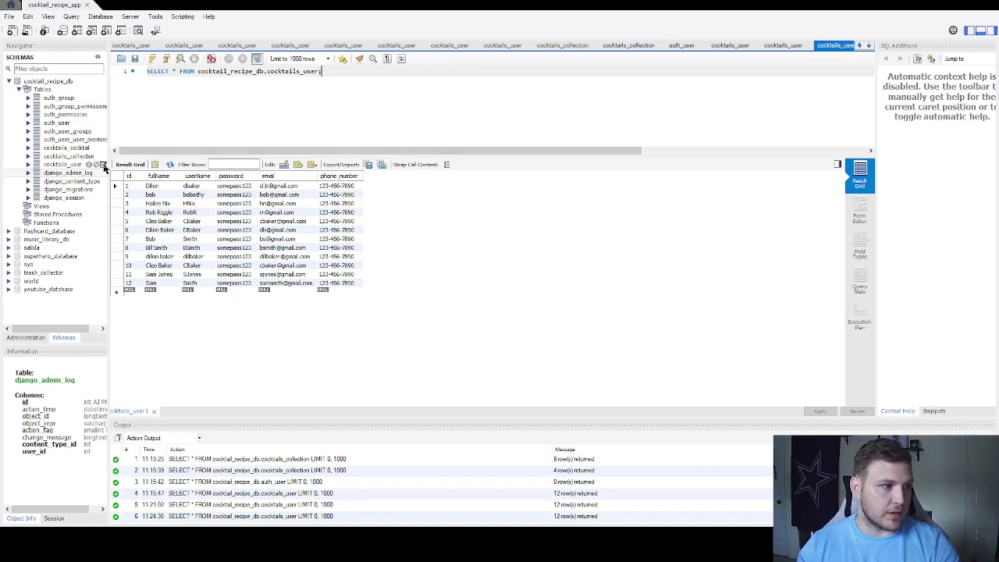
{"action": "key", "text": "ctrl+Return"}
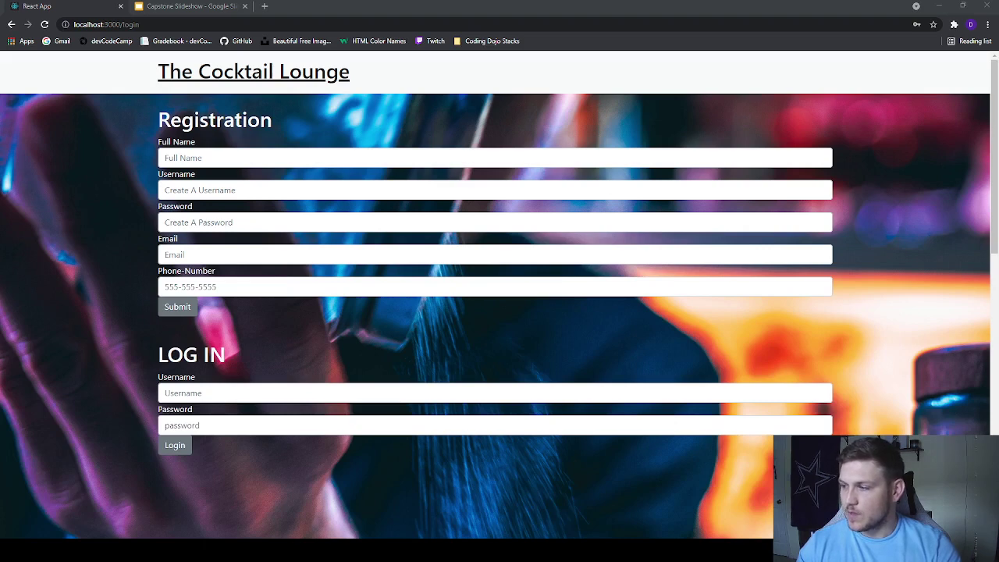
Step: Attempt a login with empty credentials and dismiss the login failed alert
{"action": "left_click", "coordinate": [233, 398]}
{"action": "left_click", "coordinate": [180, 453]}
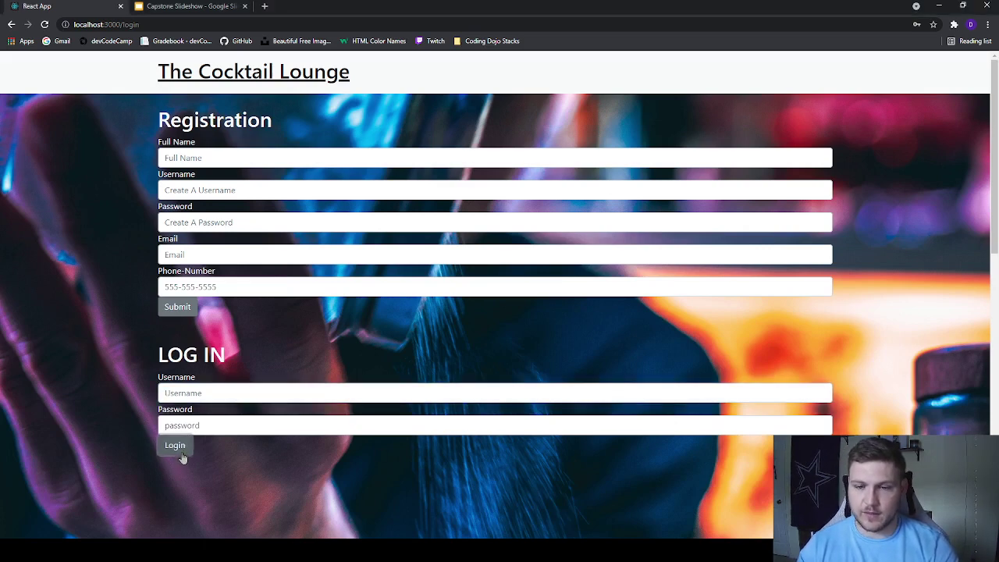
{"action": "left_click_drag", "start_coordinate": [521, 62], "coordinate": [419, 92]}
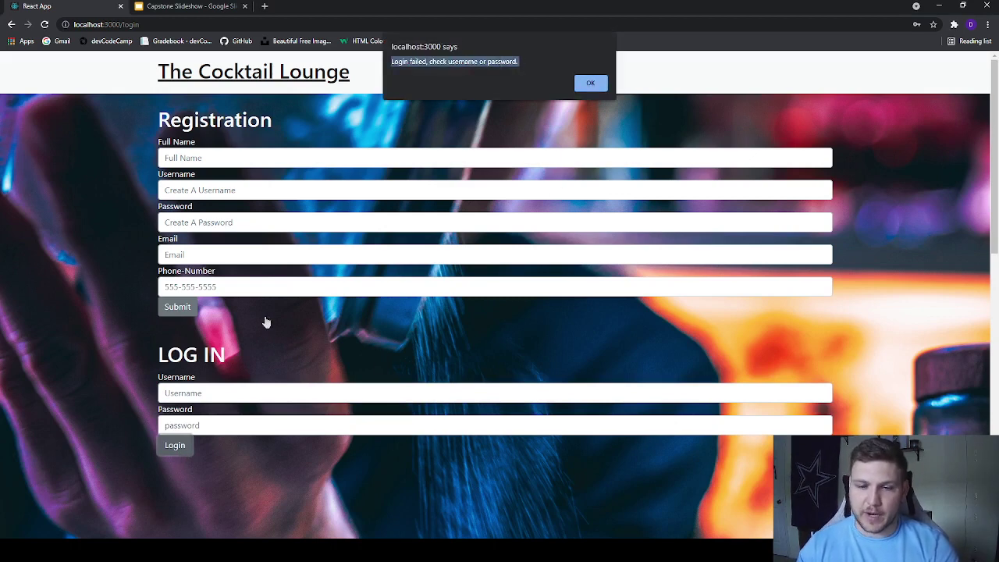
{"action": "key", "text": "Return"}
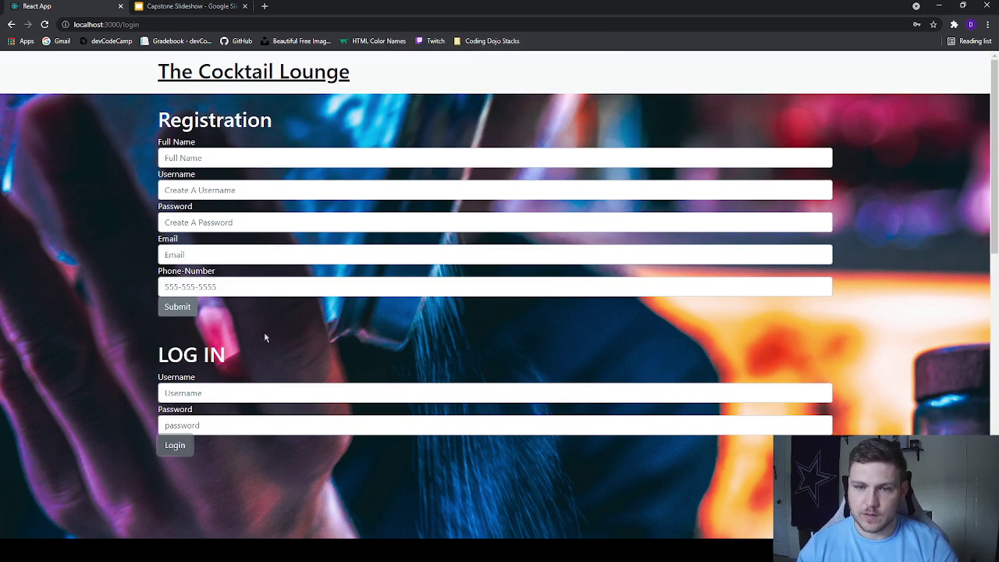
Step: Log in with the new user's username and password
{"action": "left_click", "coordinate": [220, 383]}
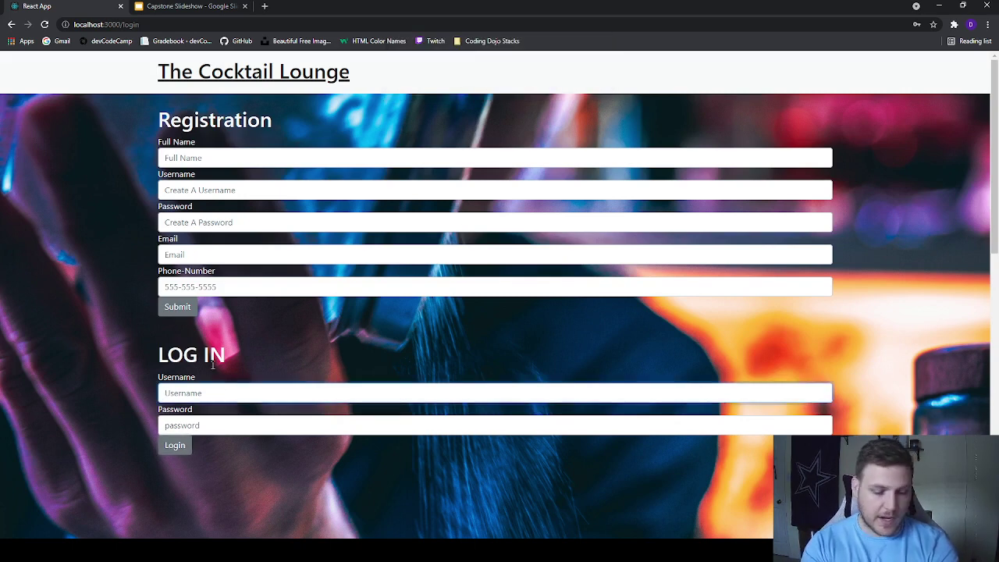
{"action": "type", "text": "JSmith"}
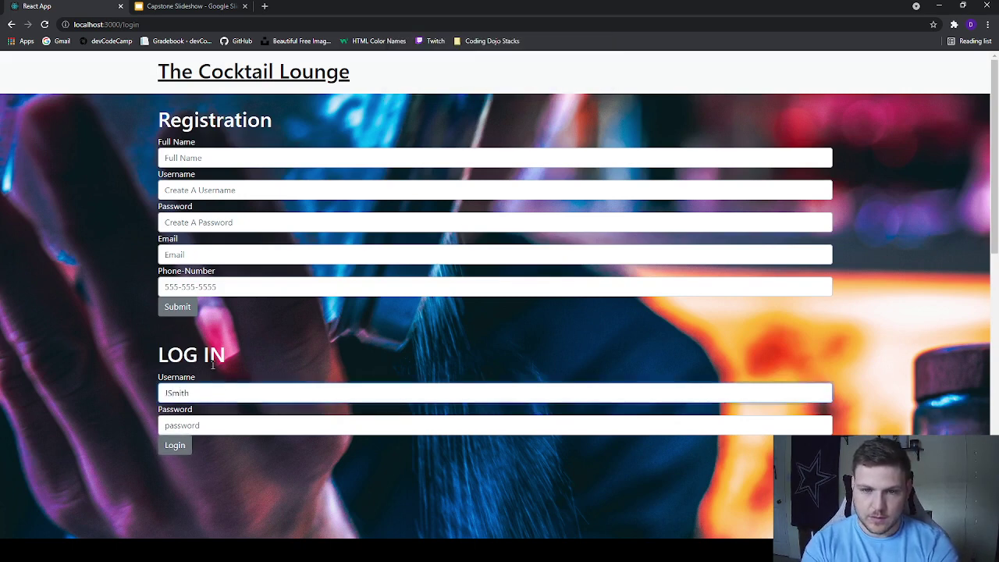
{"action": "key", "text": "Down"}
{"action": "key", "text": "Return"}
{"action": "left_click", "coordinate": [170, 427]}
{"action": "type", "text": "12345"}
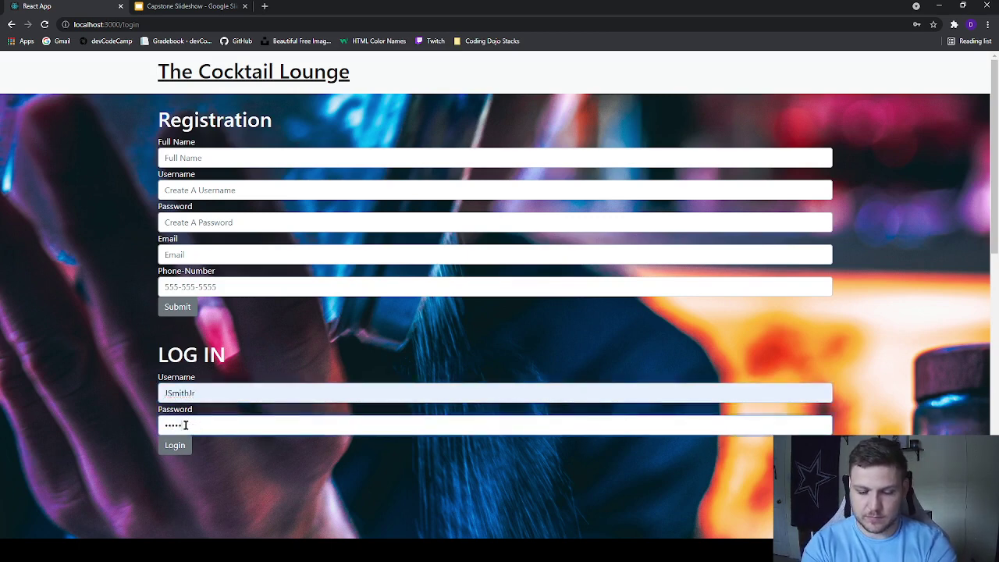
{"action": "type", "text": "678910"}
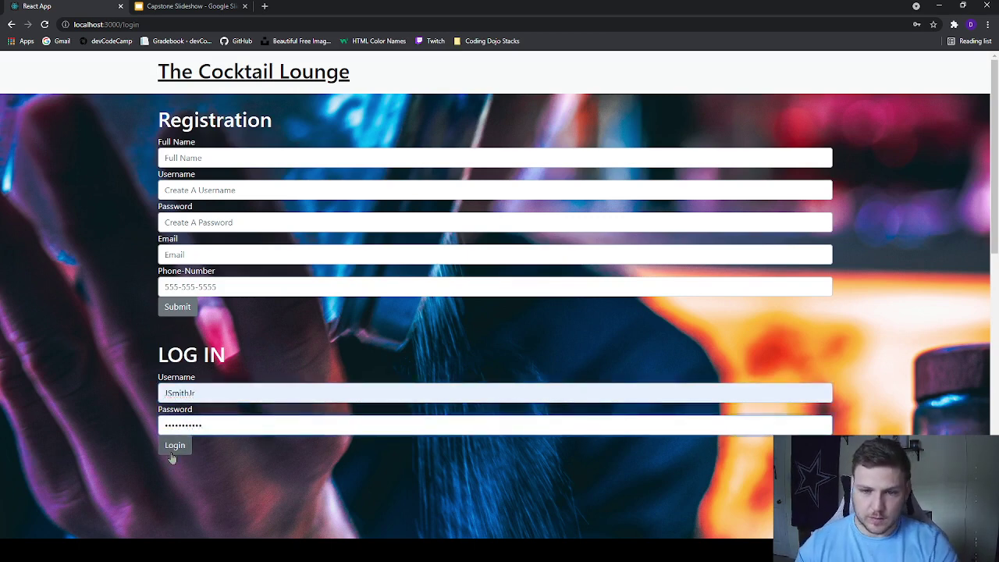
{"action": "left_click", "coordinate": [172, 451]}
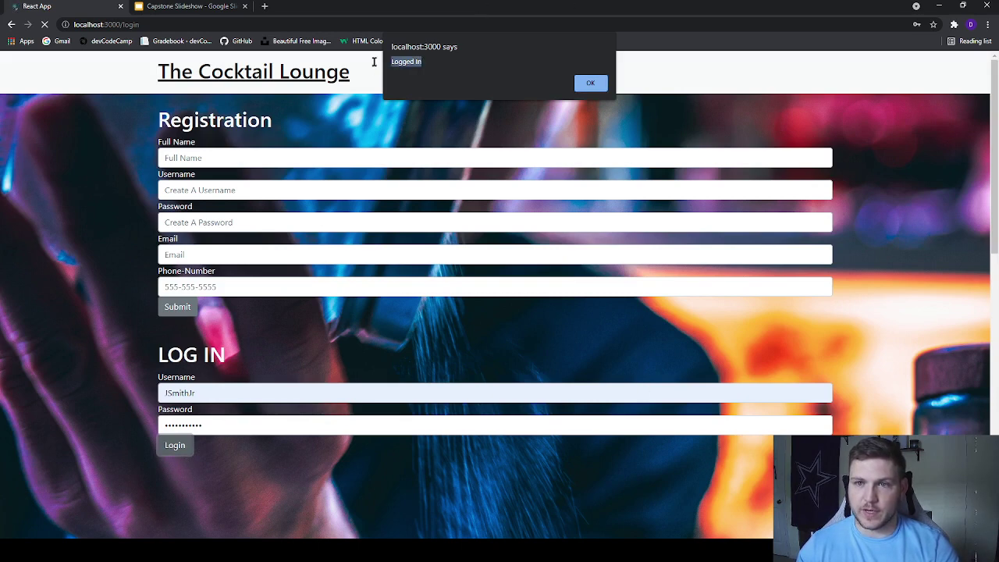
Step: Dismiss the Logged In alert and highlight the Add A Favorite Cocktail heading
{"action": "left_click", "coordinate": [590, 82]}
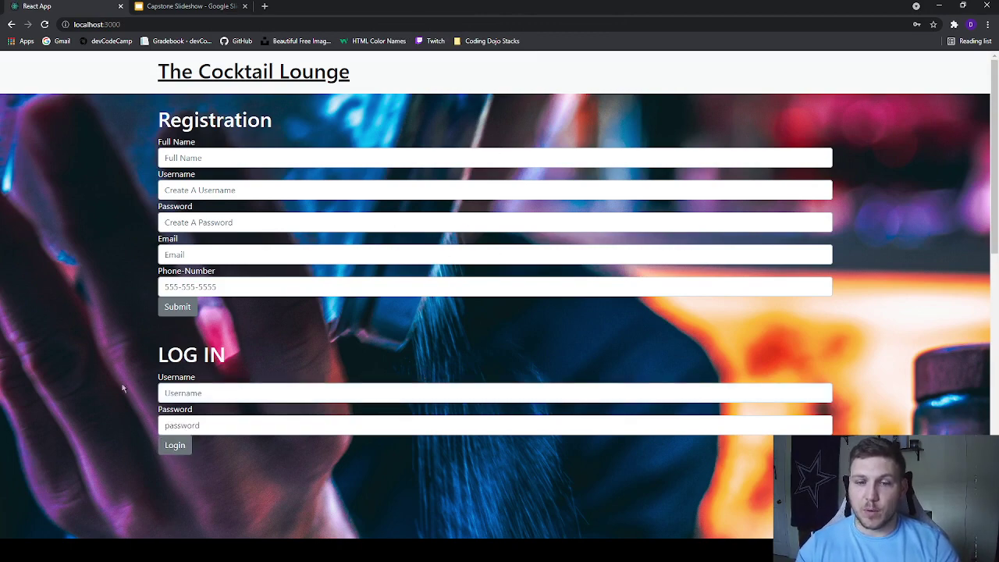
{"action": "scroll", "coordinate": [114, 424], "scroll_direction": "down", "scroll_amount": 10}
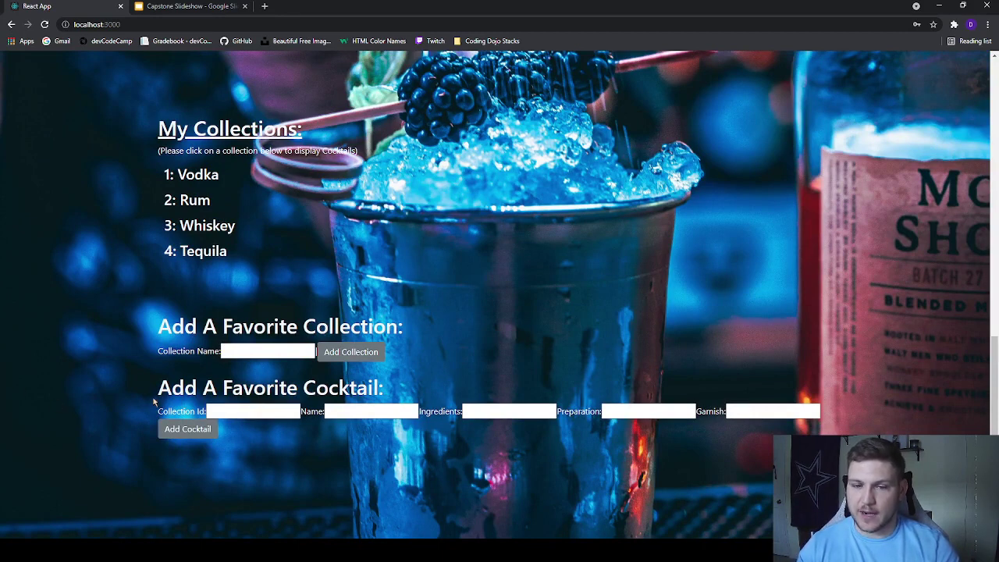
{"action": "left_click_drag", "start_coordinate": [154, 399], "coordinate": [394, 395]}
{"action": "left_click", "coordinate": [415, 492]}
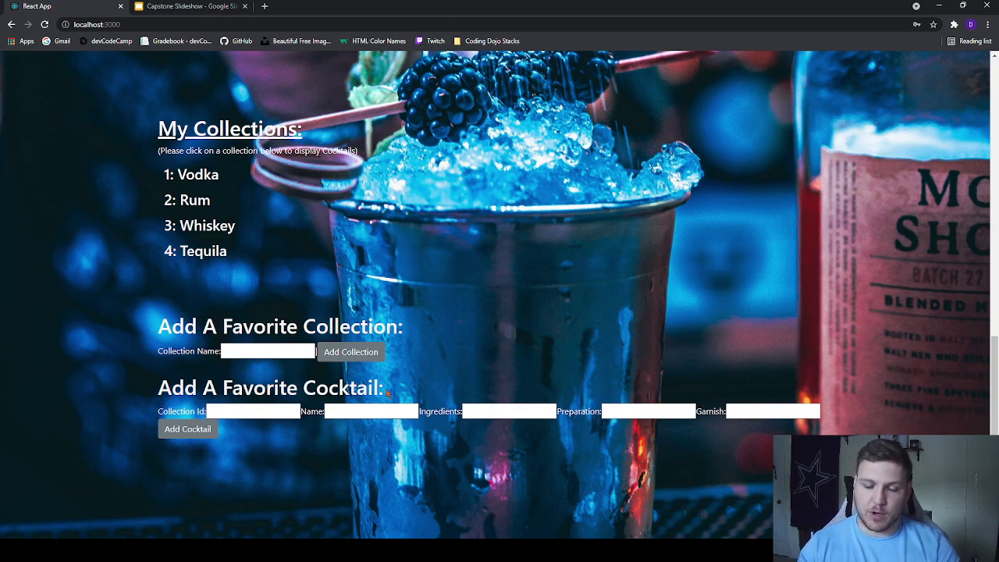
{"action": "left_click_drag", "start_coordinate": [390, 396], "coordinate": [141, 401]}
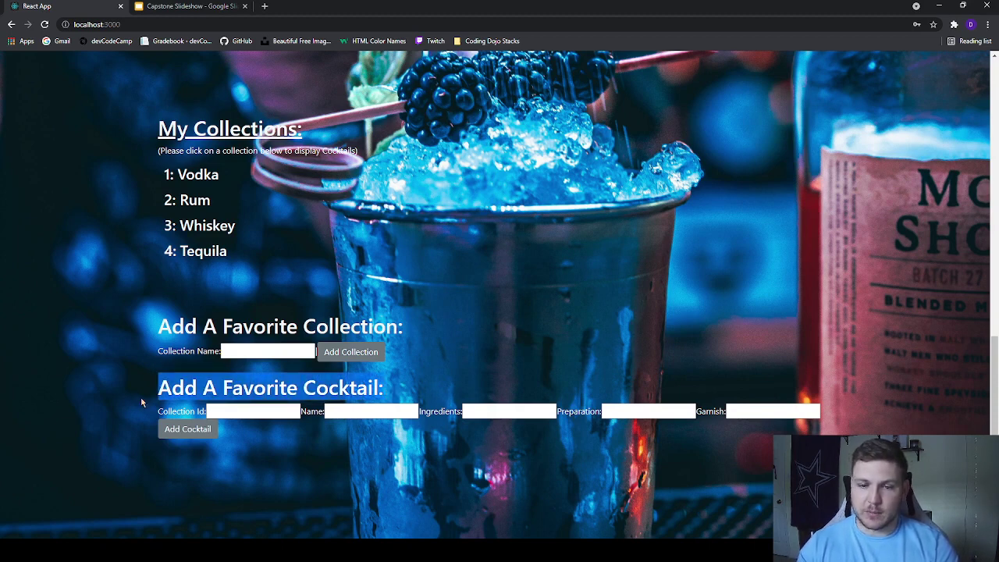
{"action": "left_click", "coordinate": [438, 326]}
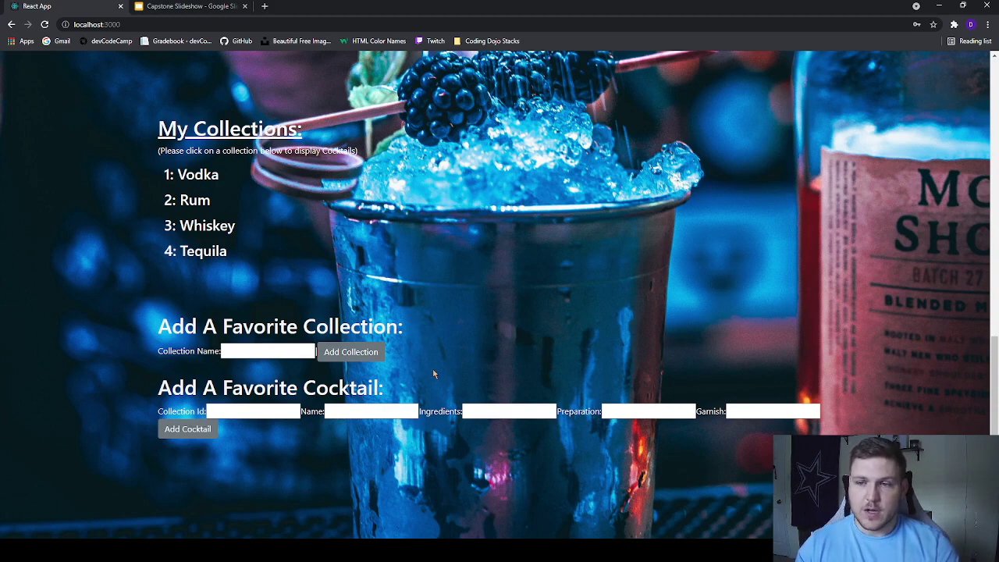
Step: Return to the Random Cocktail section and highlight the word Random
{"action": "scroll", "coordinate": [419, 343], "scroll_direction": "up", "scroll_amount": 4}
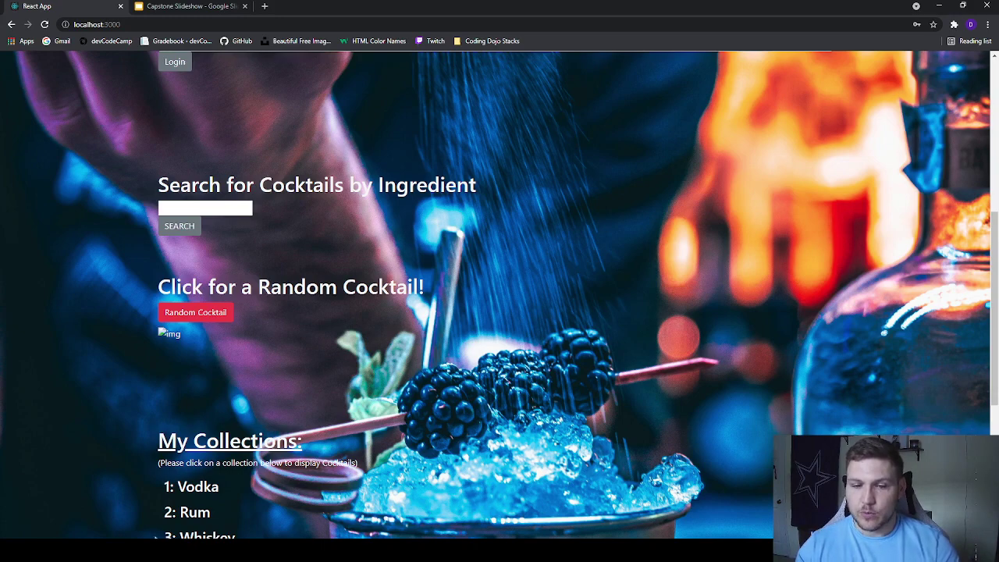
{"action": "scroll", "coordinate": [276, 248], "scroll_direction": "down", "scroll_amount": 3}
{"action": "scroll", "coordinate": [221, 238], "scroll_direction": "down", "scroll_amount": 1}
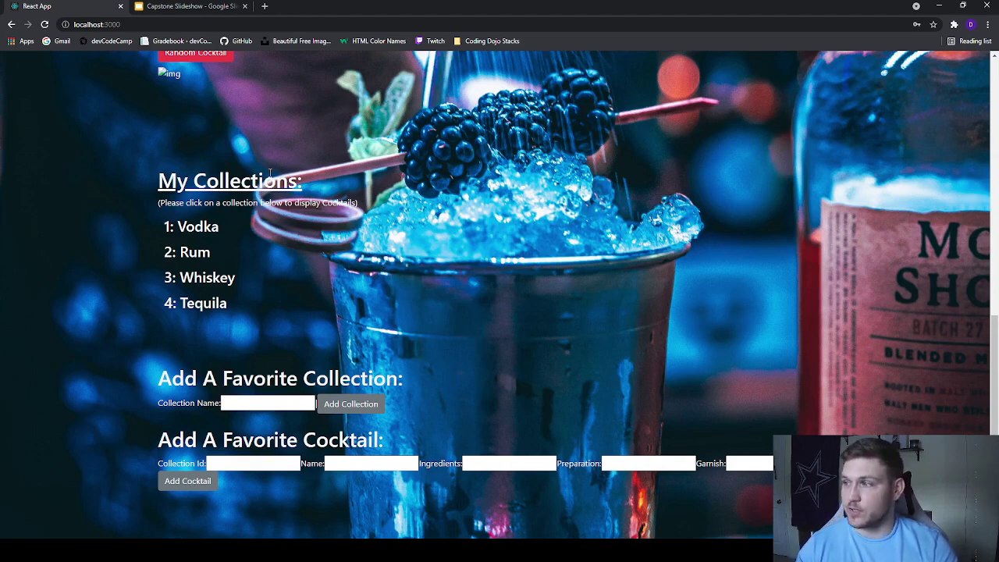
{"action": "scroll", "coordinate": [497, 174], "scroll_direction": "up", "scroll_amount": 3}
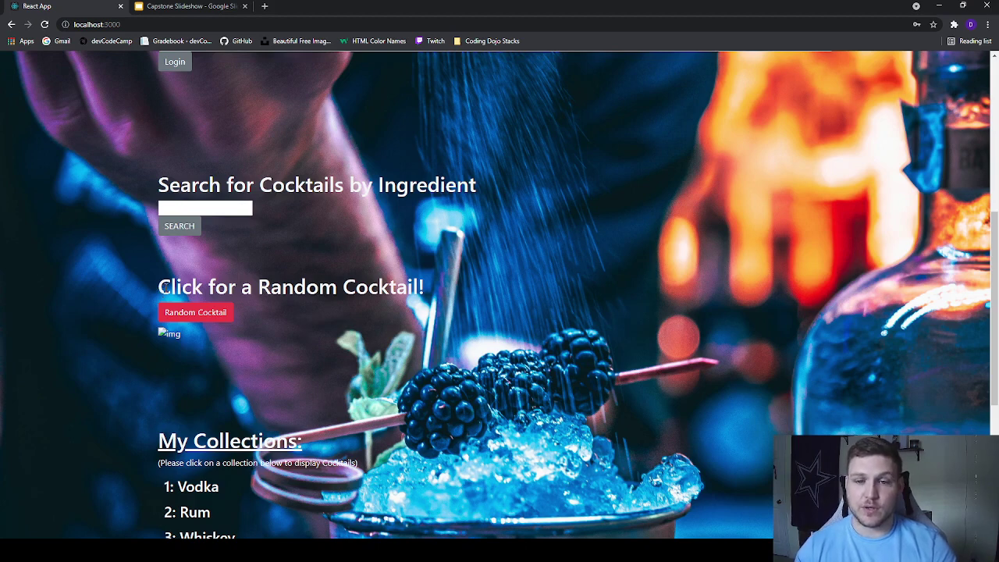
{"action": "left_click_drag", "start_coordinate": [261, 290], "coordinate": [340, 290]}
{"action": "left_click", "coordinate": [477, 293]}
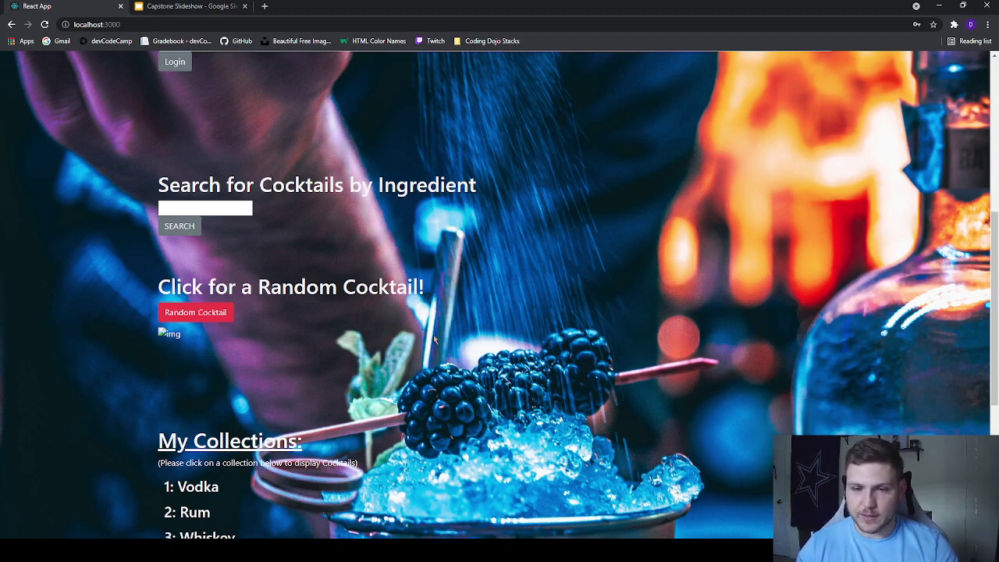
Step: Generate a random Kamikaze and highlight its instructions and three ingredients
{"action": "left_click", "coordinate": [211, 317]}
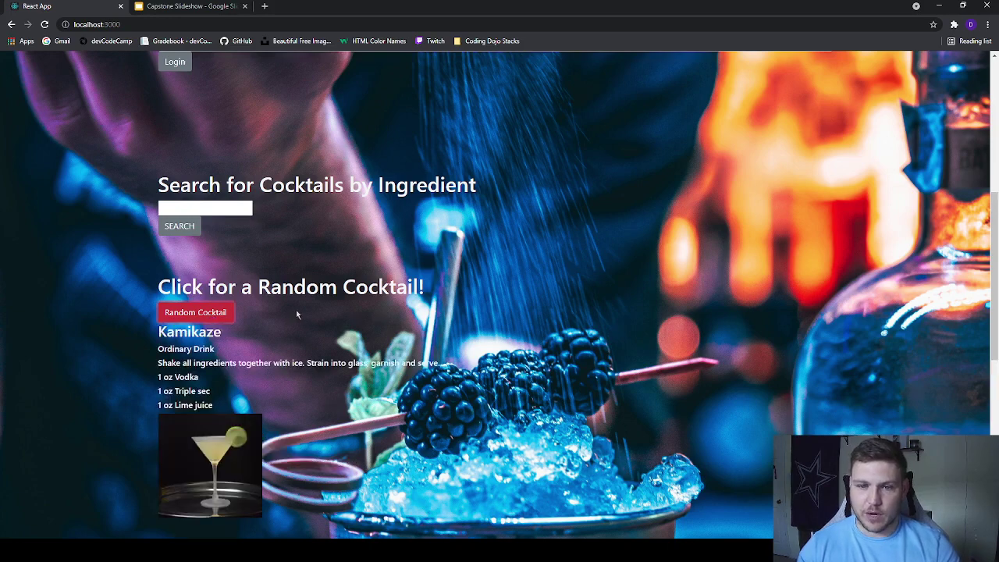
{"action": "scroll", "coordinate": [200, 236], "scroll_direction": "down", "scroll_amount": 1}
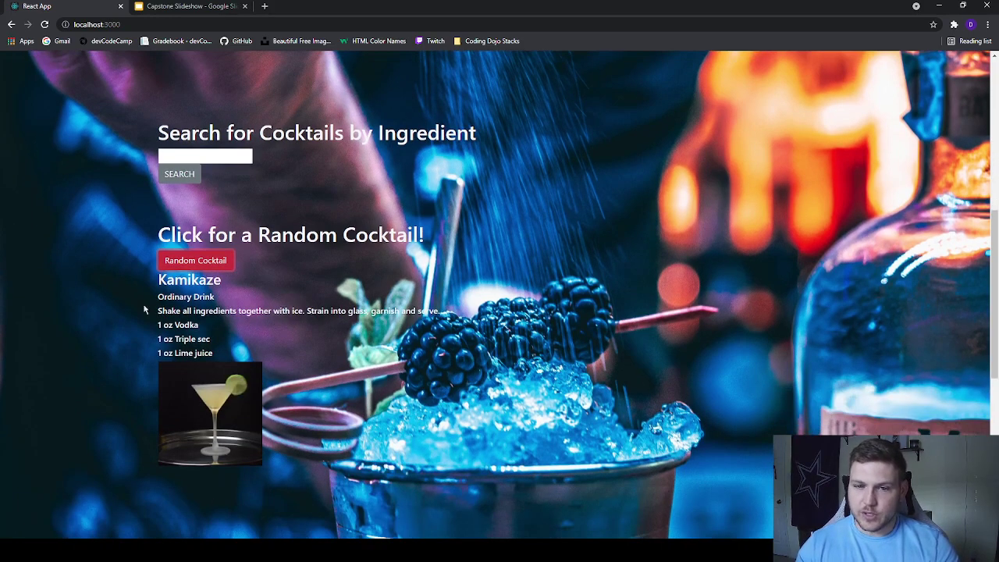
{"action": "left_click_drag", "start_coordinate": [155, 303], "coordinate": [439, 311]}
{"action": "left_click", "coordinate": [217, 353]}
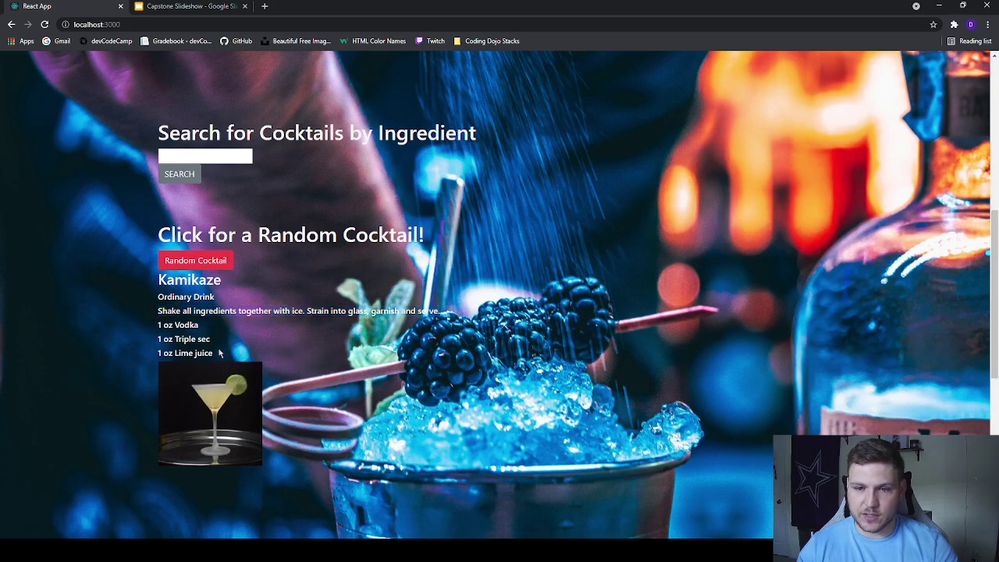
{"action": "left_click_drag", "start_coordinate": [217, 352], "coordinate": [145, 323]}
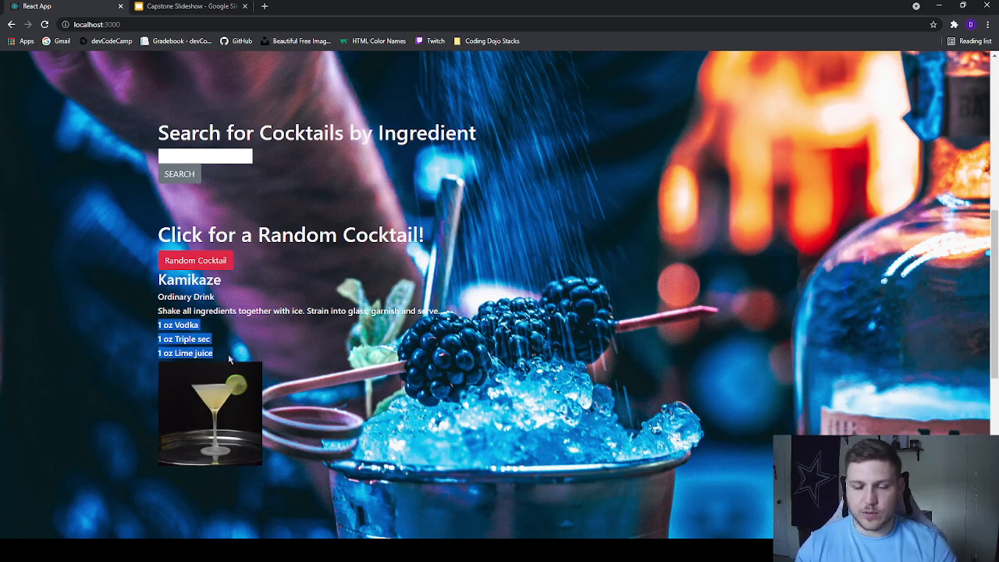
Step: Generate more random cocktails, Bourbon Sour and then Jam Donut
{"action": "left_click", "coordinate": [196, 259]}
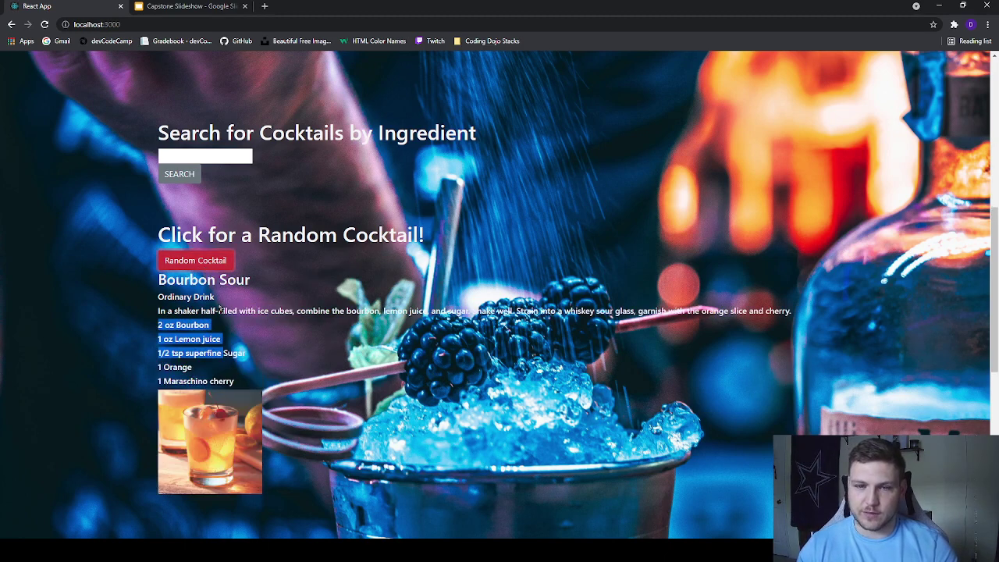
{"action": "left_click", "coordinate": [207, 261]}
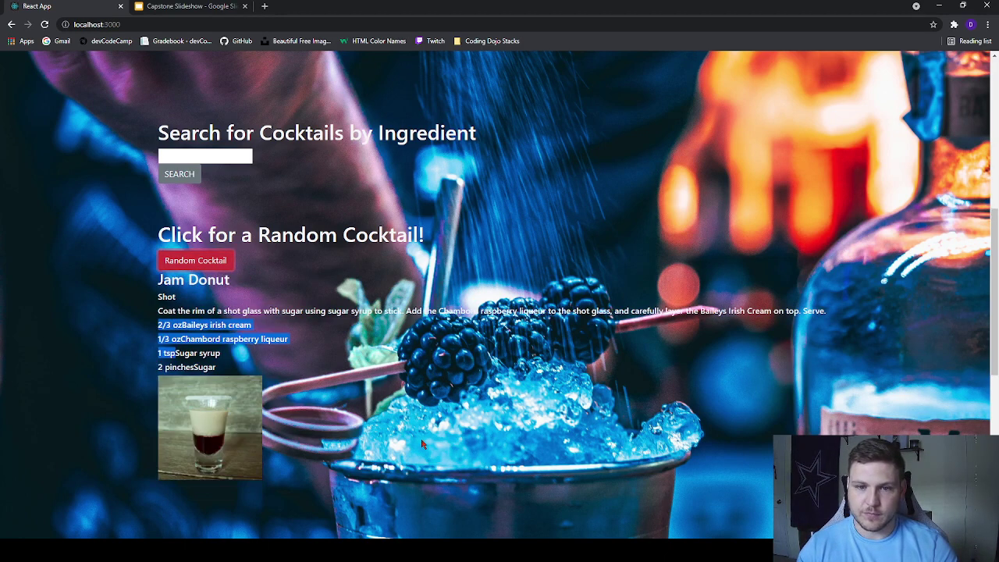
{"action": "left_click", "coordinate": [257, 458]}
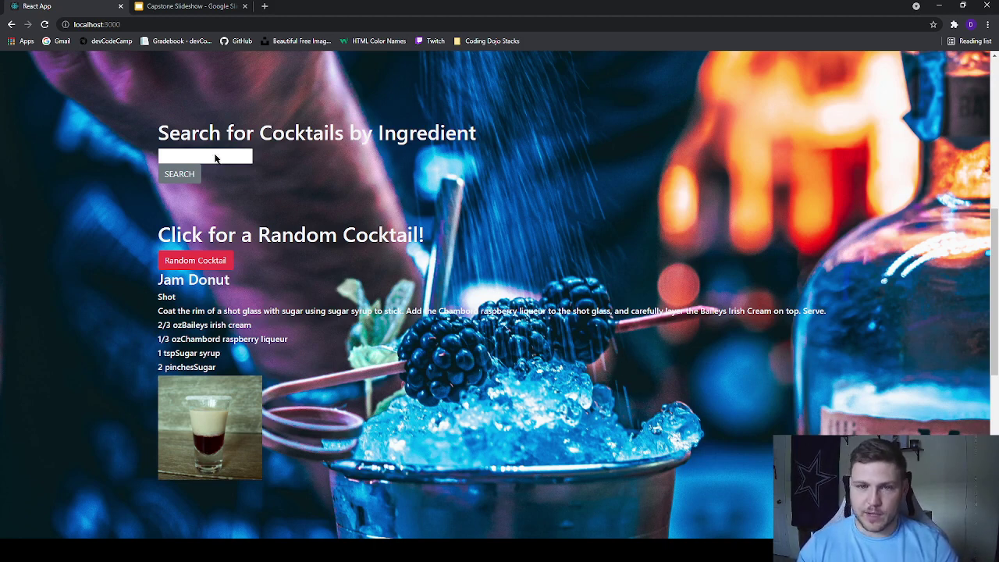
Step: Search cocktails by the ingredient vodka
{"action": "scroll", "coordinate": [533, 270], "scroll_direction": "up", "scroll_amount": 1}
{"action": "scroll", "coordinate": [533, 270], "scroll_direction": "up", "scroll_amount": 1}
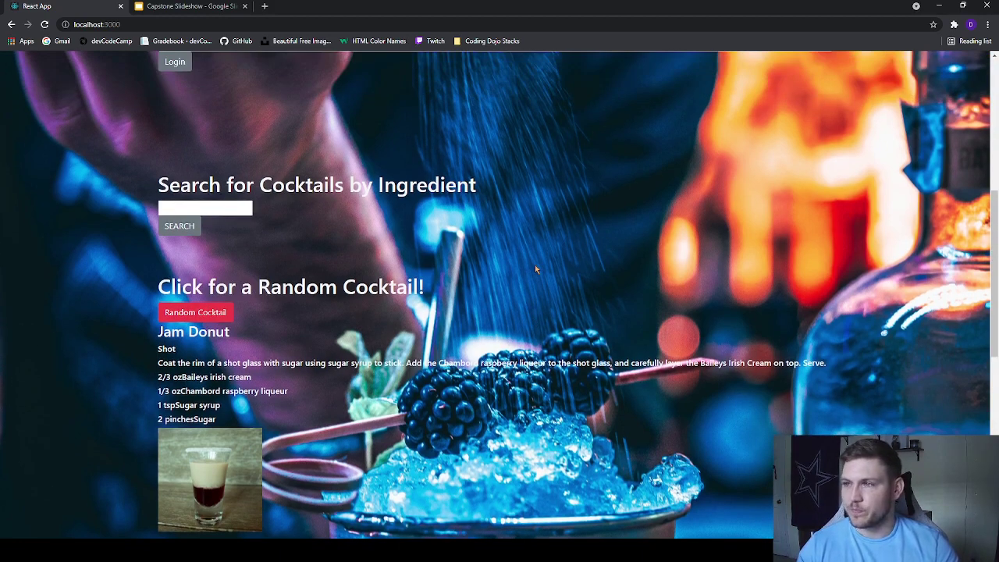
{"action": "left_click", "coordinate": [194, 207]}
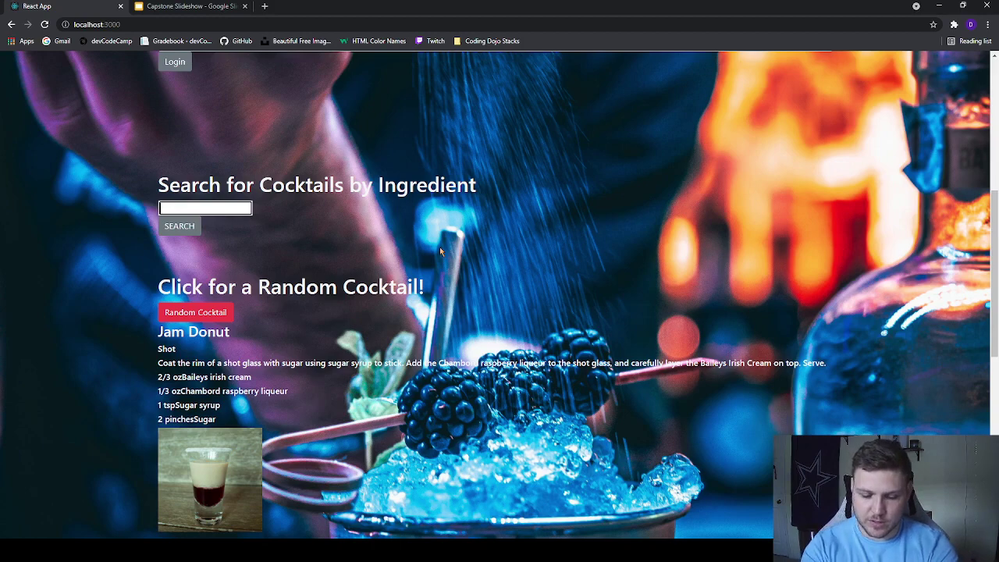
{"action": "type", "text": "vodka"}
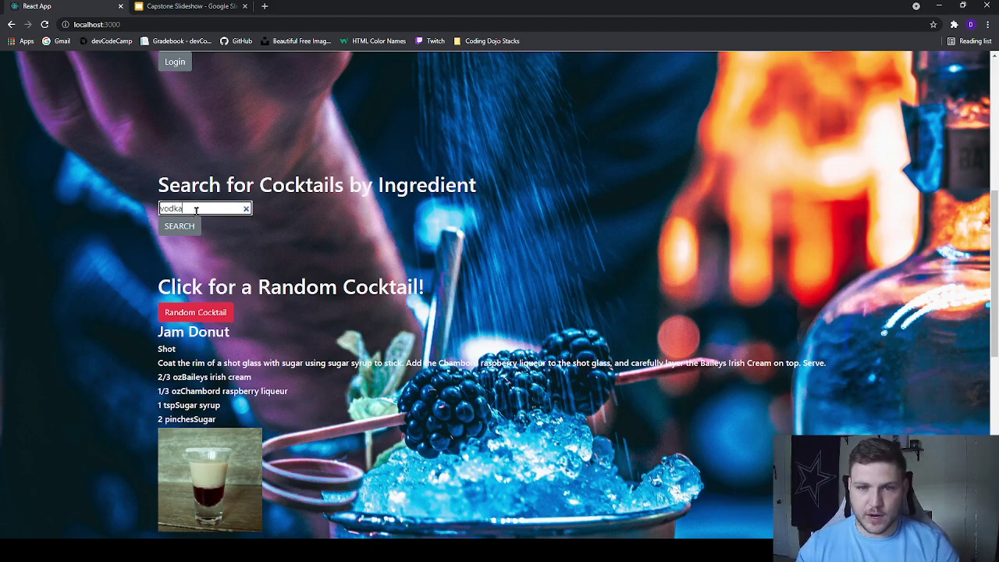
{"action": "key", "text": "Return"}
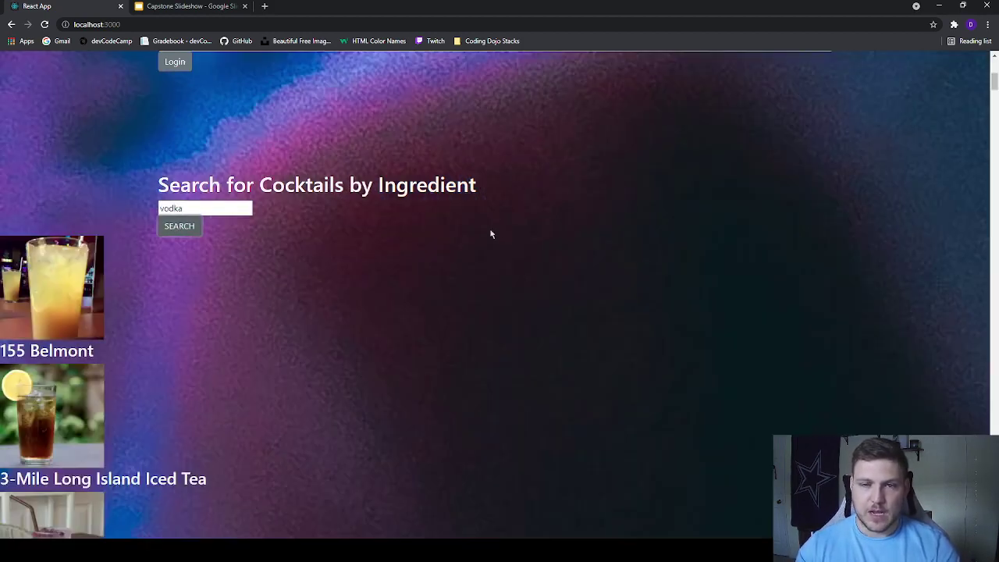
Step: Scroll through the vodka results, from 155 Belmont to 3-Mile Long Island Iced Tea
{"action": "scroll", "coordinate": [491, 234], "scroll_direction": "down", "scroll_amount": 8}
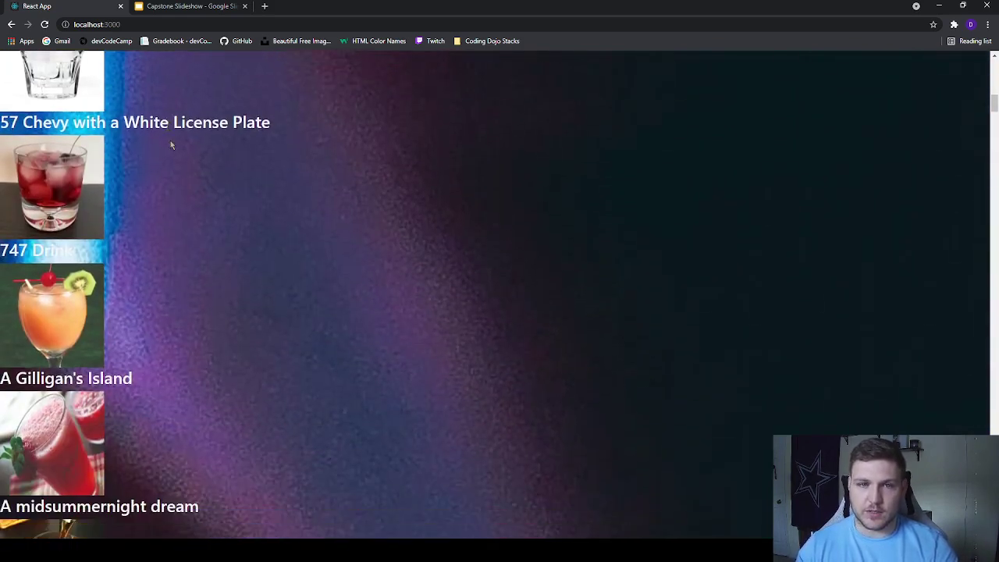
{"action": "scroll", "coordinate": [172, 145], "scroll_direction": "down", "scroll_amount": 6}
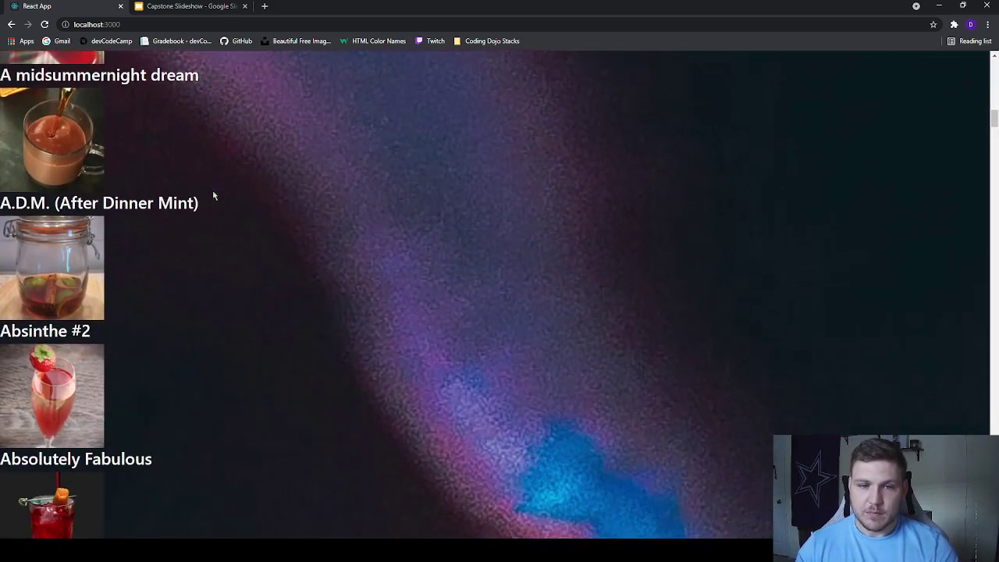
{"action": "scroll", "coordinate": [209, 219], "scroll_direction": "down", "scroll_amount": 3}
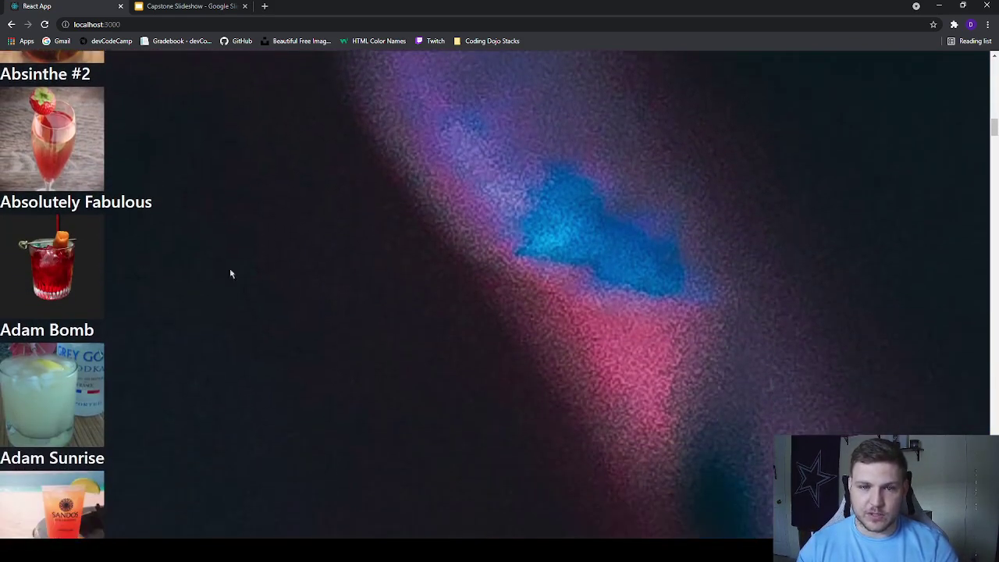
{"action": "scroll", "coordinate": [140, 256], "scroll_direction": "down", "scroll_amount": 15}
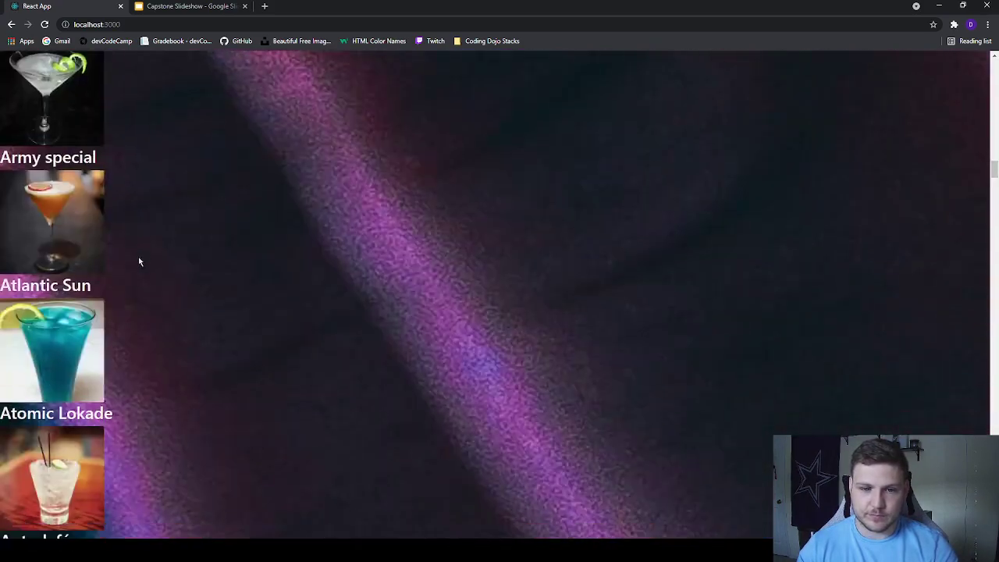
{"action": "scroll", "coordinate": [139, 262], "scroll_direction": "down", "scroll_amount": 8}
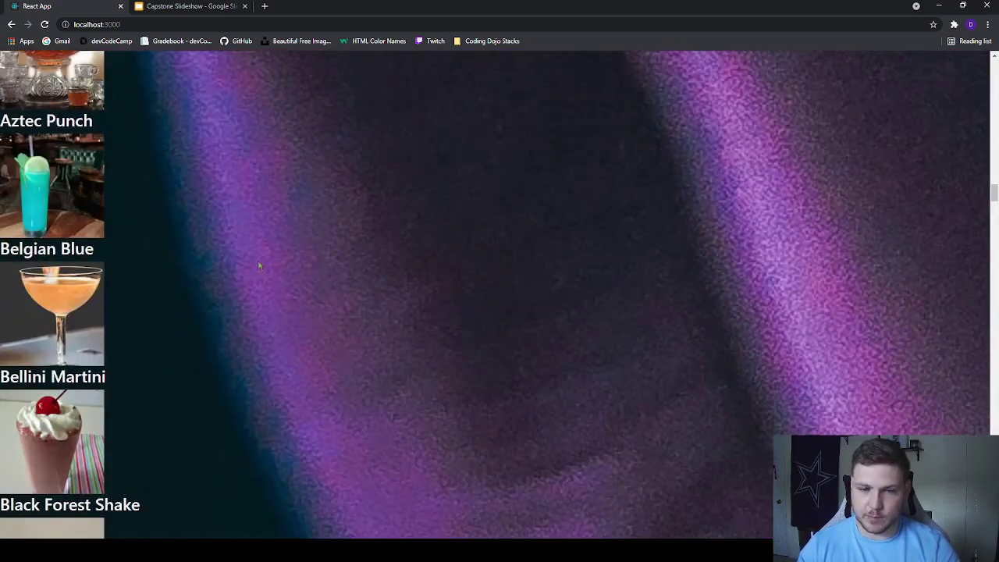
{"action": "scroll", "coordinate": [211, 296], "scroll_direction": "up", "scroll_amount": 3}
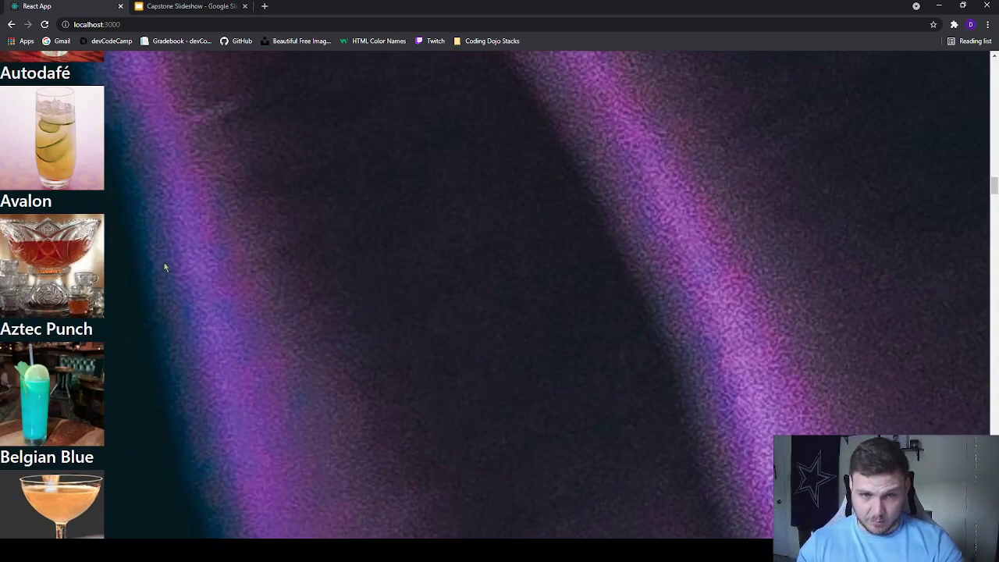
{"action": "scroll", "coordinate": [165, 268], "scroll_direction": "up", "scroll_amount": 20}
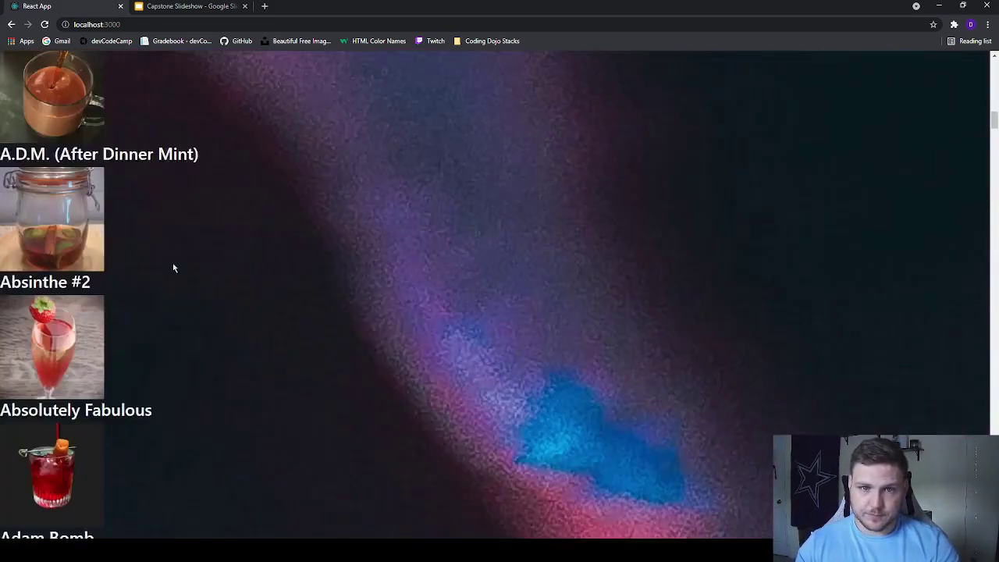
{"action": "scroll", "coordinate": [174, 267], "scroll_direction": "up", "scroll_amount": 20}
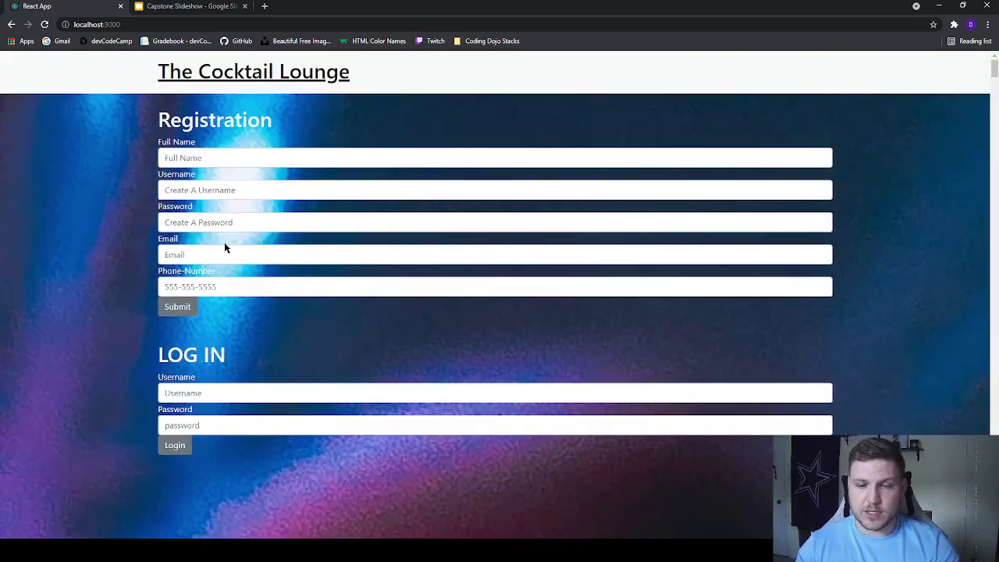
{"action": "scroll", "coordinate": [224, 248], "scroll_direction": "down", "scroll_amount": 3}
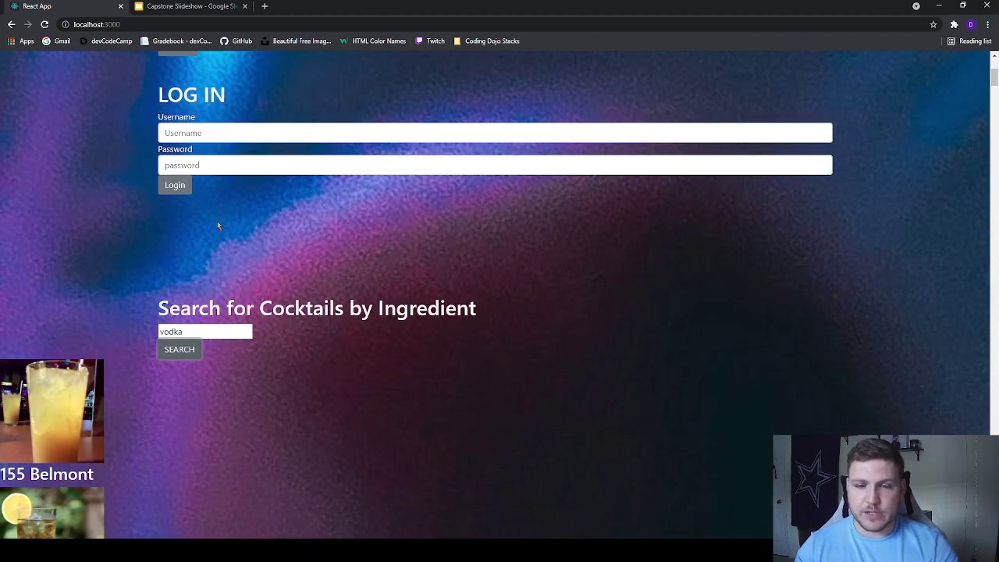
{"action": "scroll", "coordinate": [213, 209], "scroll_direction": "down", "scroll_amount": 1}
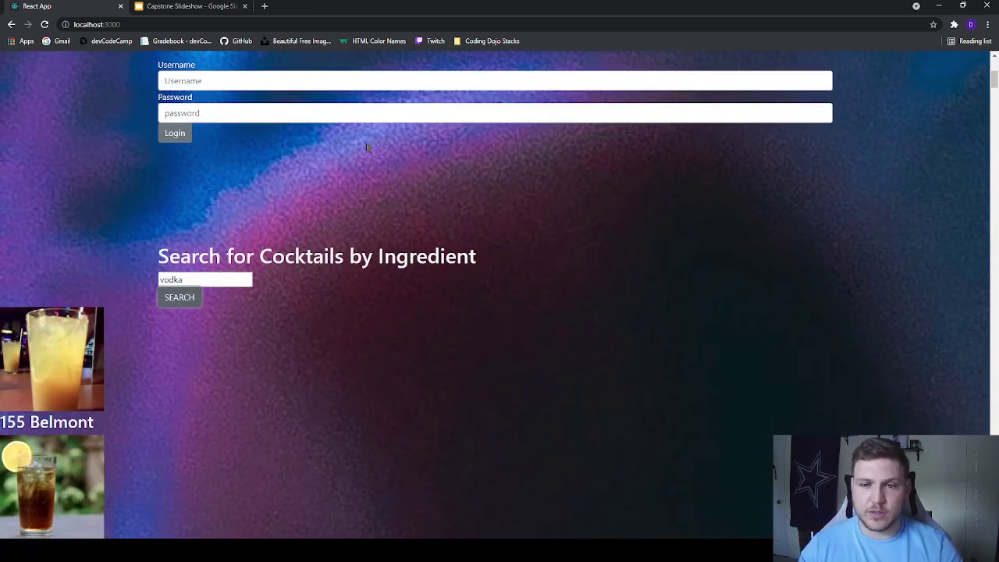
{"action": "scroll", "coordinate": [259, 279], "scroll_direction": "down", "scroll_amount": 3}
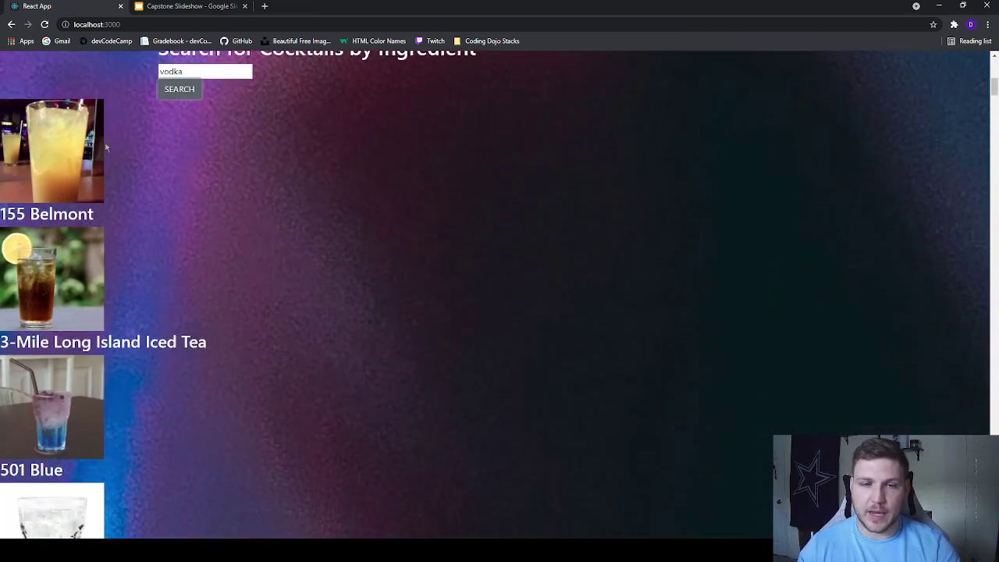
{"action": "scroll", "coordinate": [618, 170], "scroll_direction": "down", "scroll_amount": 7}
{"action": "scroll", "coordinate": [692, 127], "scroll_direction": "up", "scroll_amount": 6}
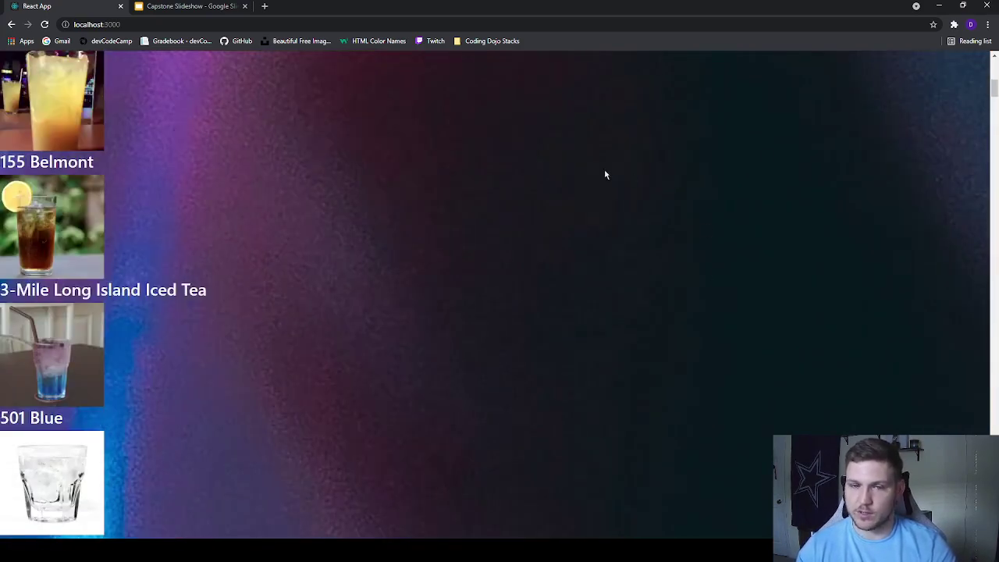
{"action": "scroll", "coordinate": [602, 174], "scroll_direction": "up", "scroll_amount": 3}
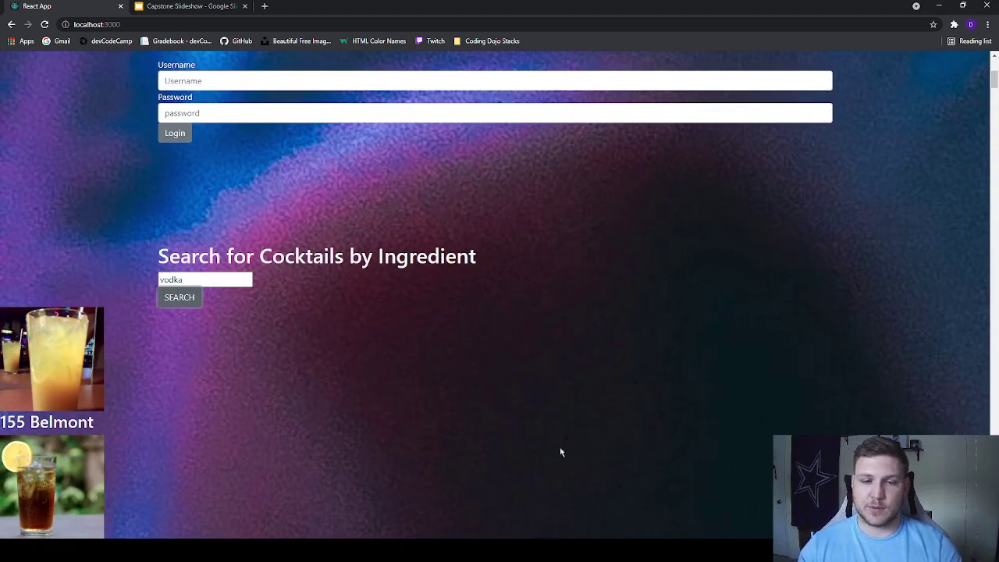
{"action": "scroll", "coordinate": [536, 457], "scroll_direction": "down", "scroll_amount": 1}
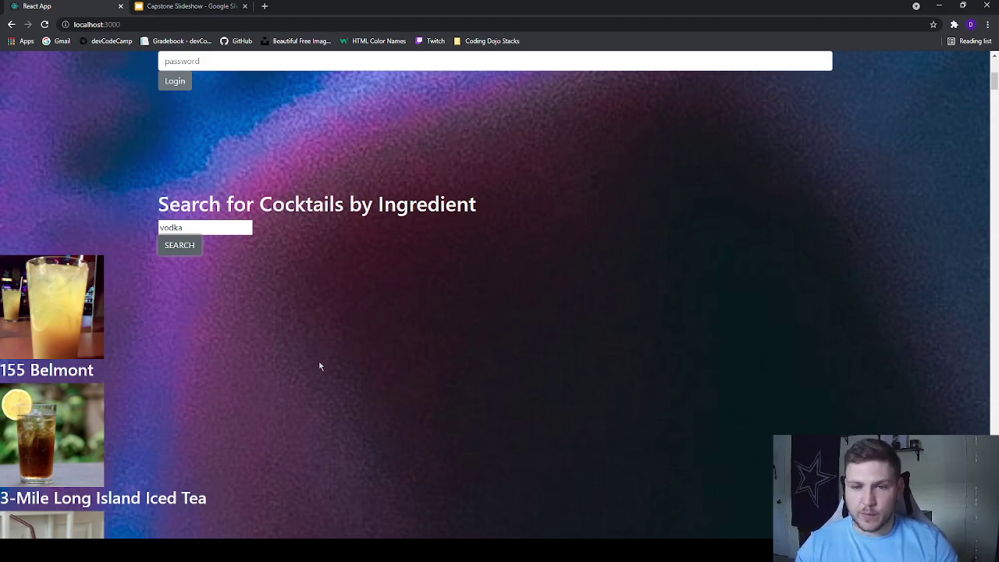
Step: Reload the app to clear the vodka results and show the empty Registration form
{"action": "left_click", "coordinate": [45, 24]}
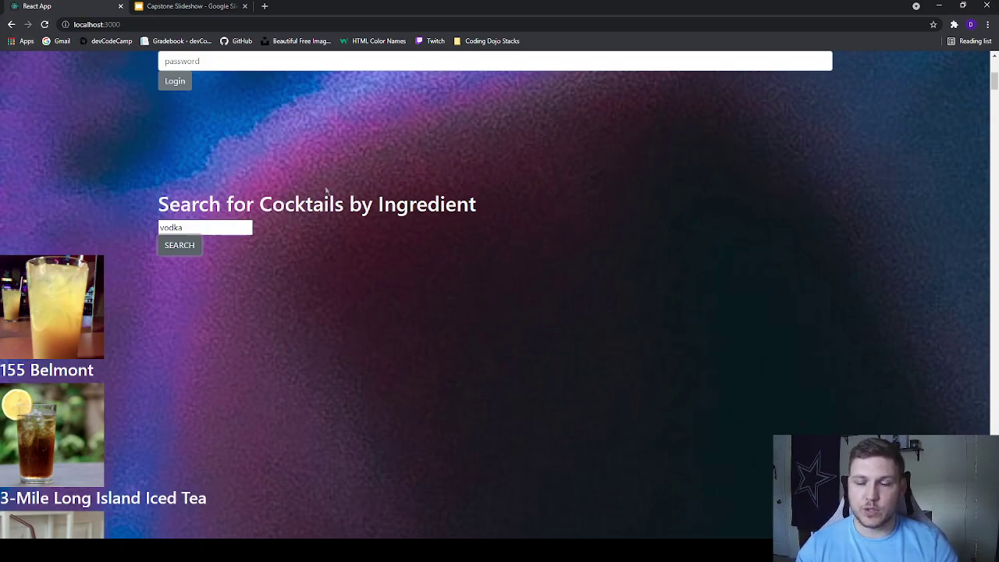
{"action": "scroll", "coordinate": [363, 232], "scroll_direction": "up", "scroll_amount": 5}
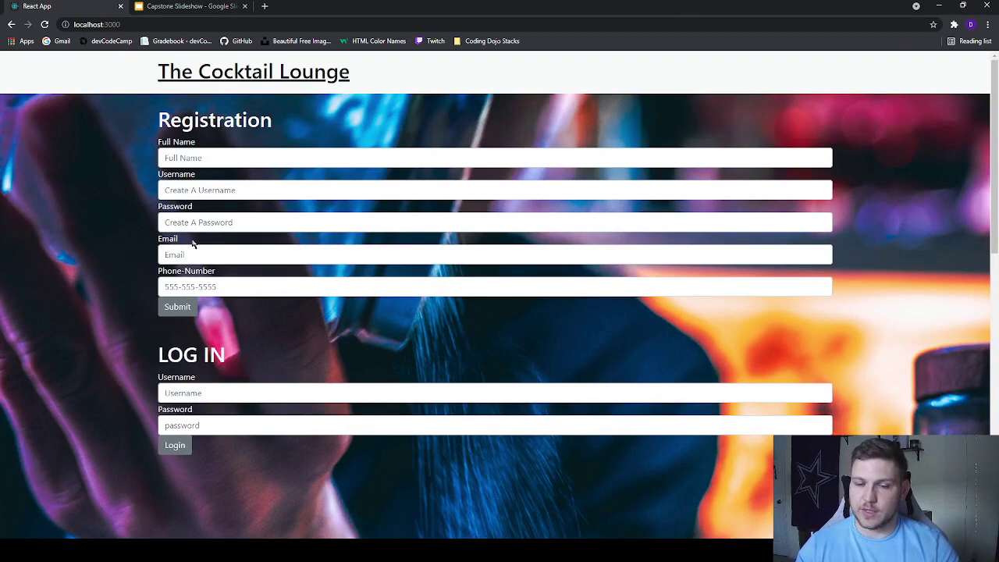
{"action": "scroll", "coordinate": [379, 461], "scroll_direction": "down", "scroll_amount": 9}
{"action": "scroll", "coordinate": [436, 457], "scroll_direction": "up", "scroll_amount": 9}
{"action": "scroll", "coordinate": [438, 451], "scroll_direction": "down", "scroll_amount": 3}
{"action": "scroll", "coordinate": [438, 451], "scroll_direction": "up", "scroll_amount": 3}
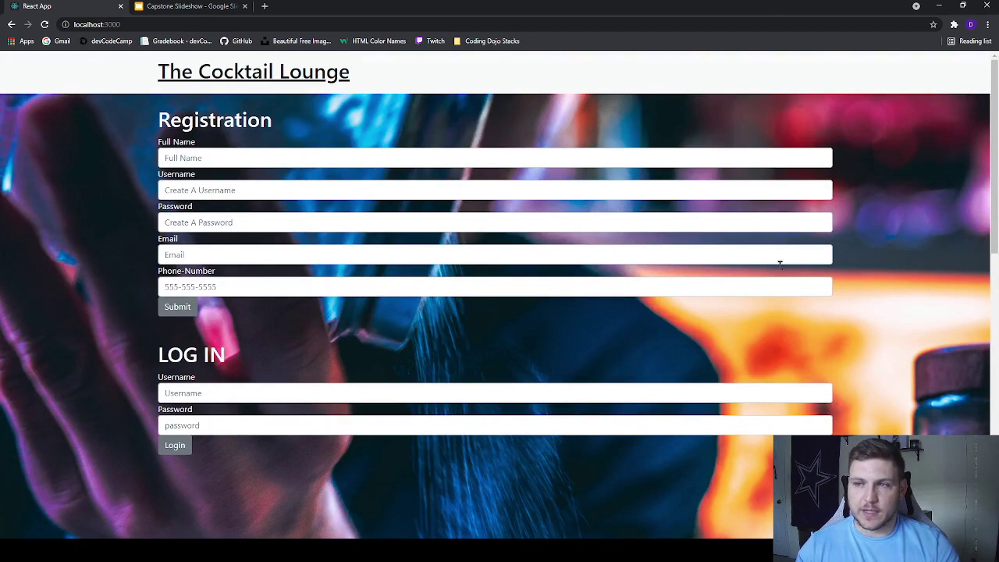